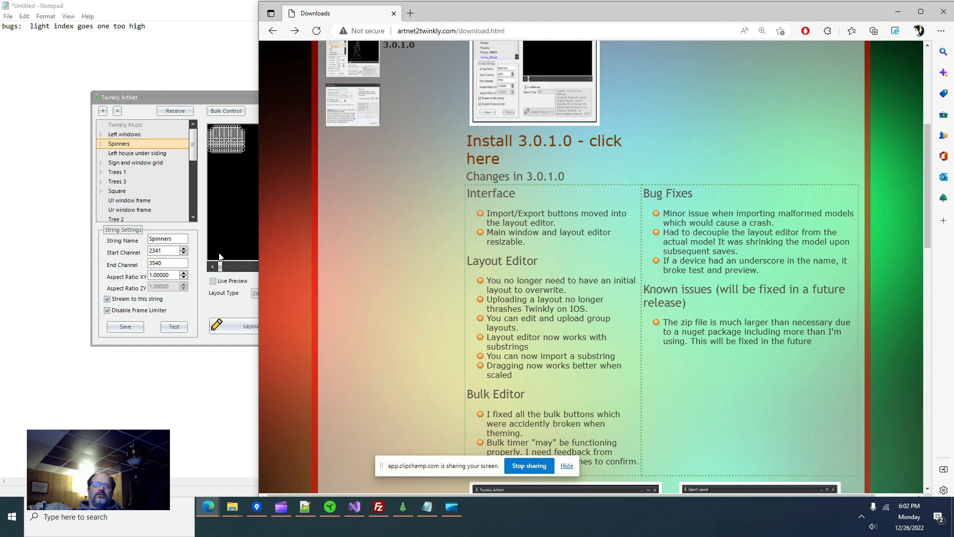
- Reload the 3.0.1.0 download page in Edge, then open the Spinners layout editor in Twinkly ArtNet
click(206, 343)
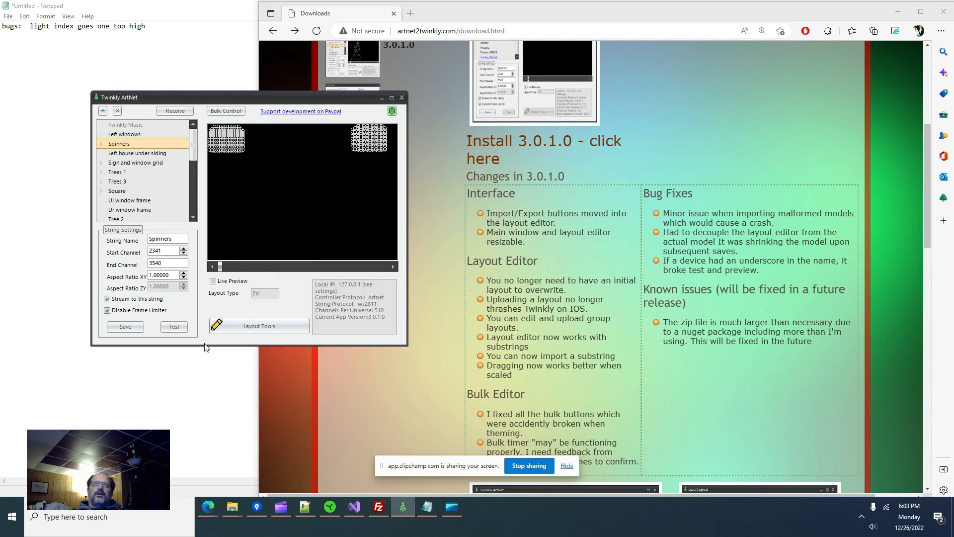
scroll(641, 239, down, 3)
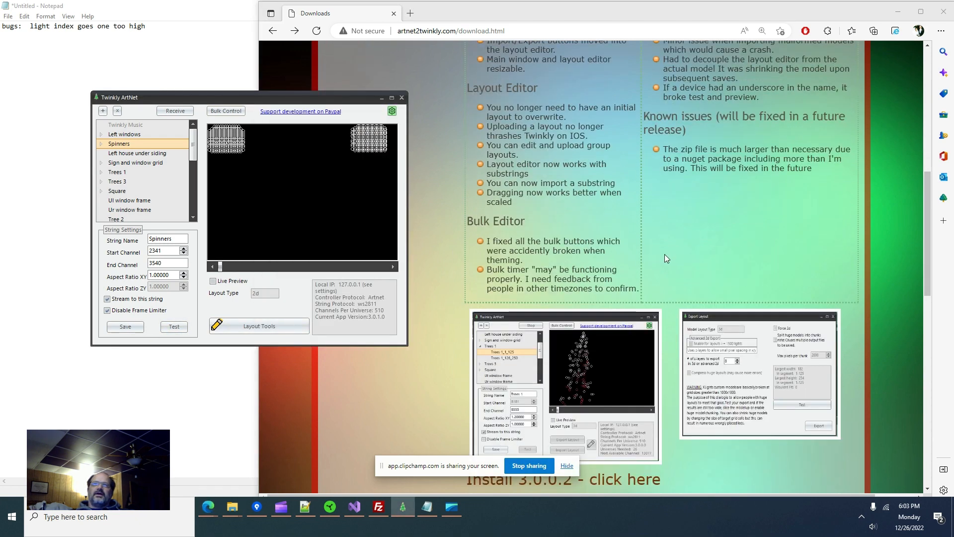
scroll(665, 254, up, 2)
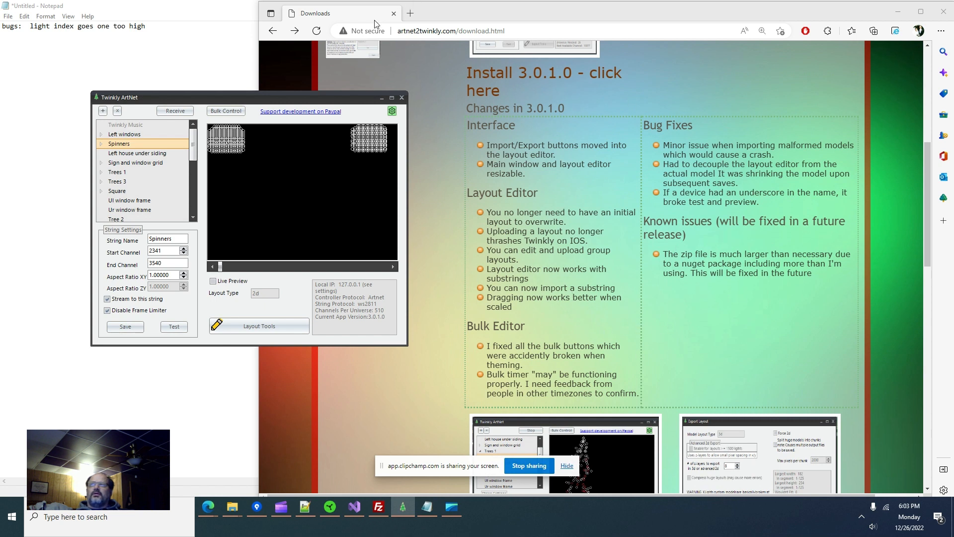
click(316, 36)
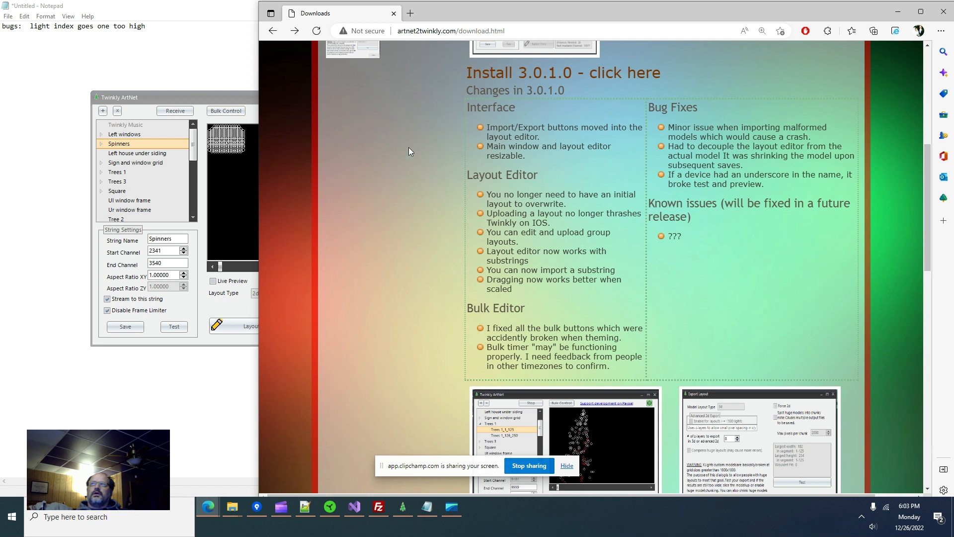
click(215, 100)
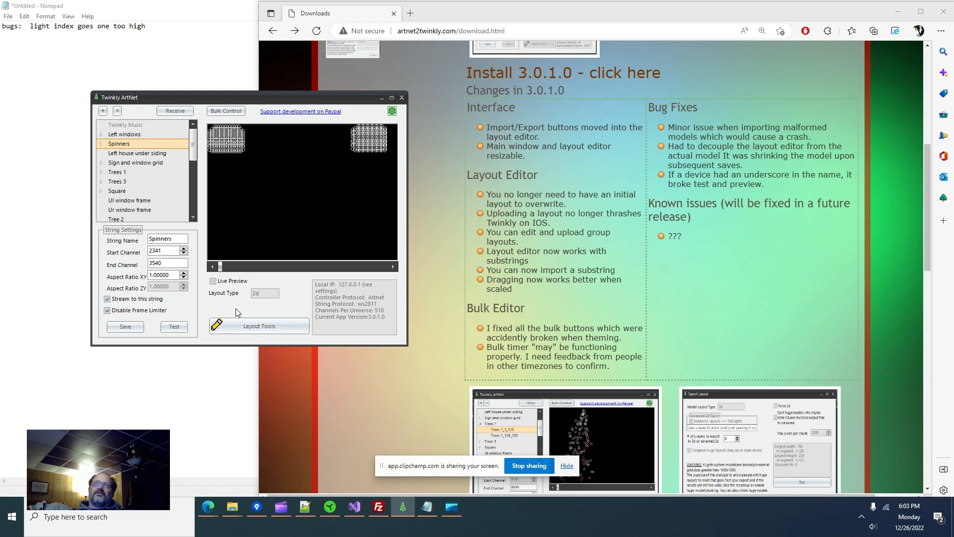
click(258, 327)
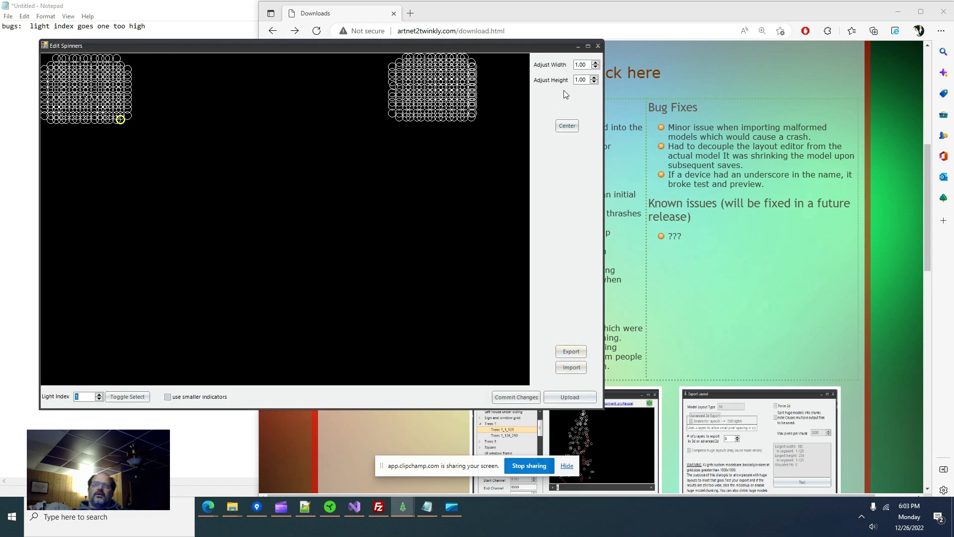
- Close the Edit Spinners layout editor window
click(598, 46)
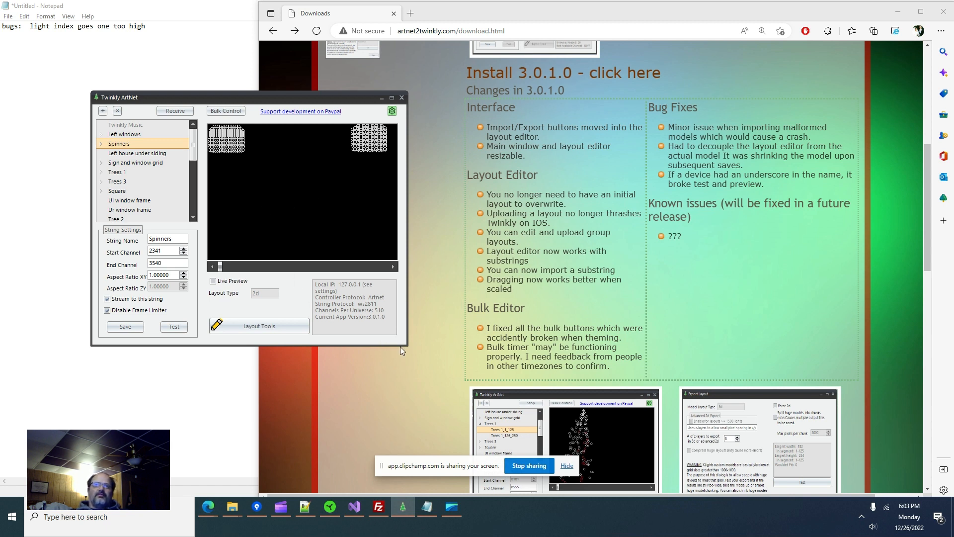
- Enlarge the main window, then open, resize and close the Spinners layout editor
drag(405, 345, 464, 387)
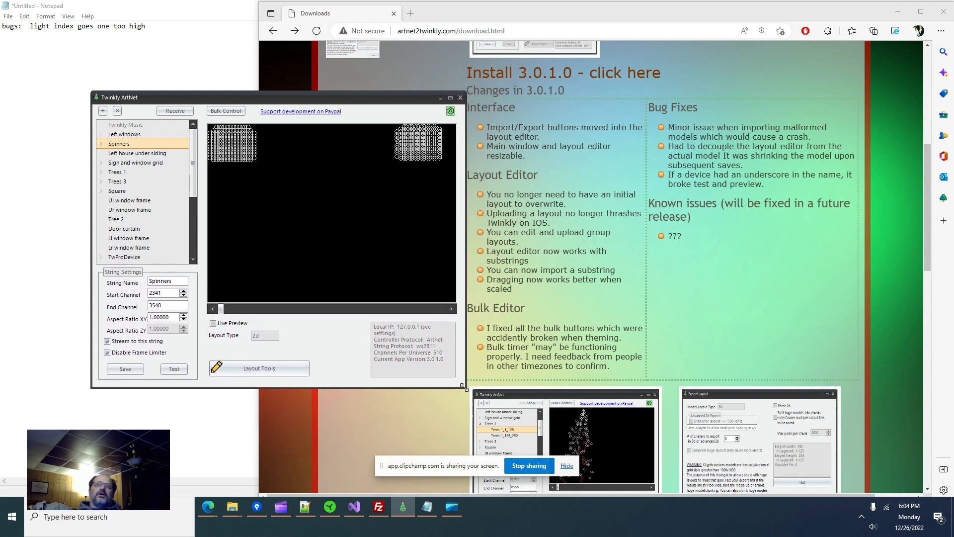
click(294, 366)
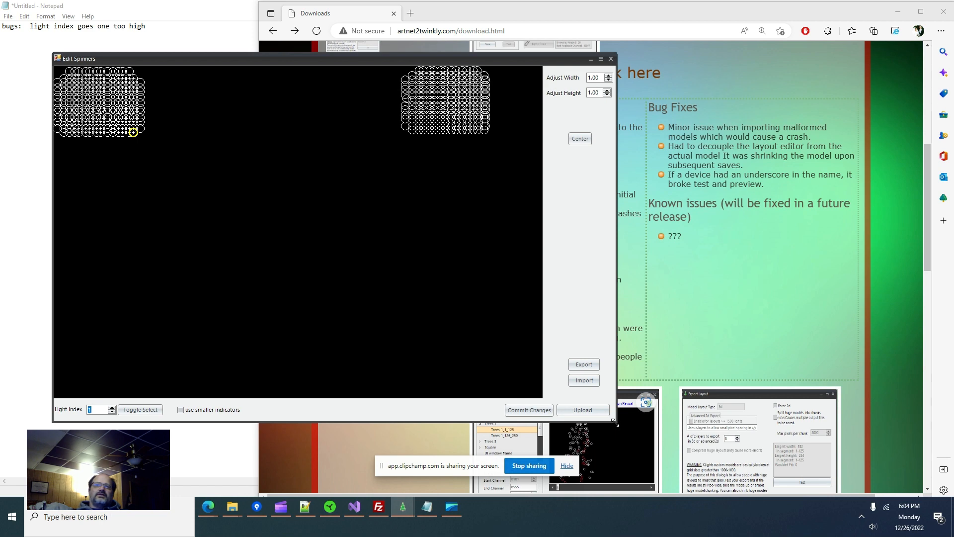
drag(617, 421, 630, 444)
drag(532, 409, 503, 408)
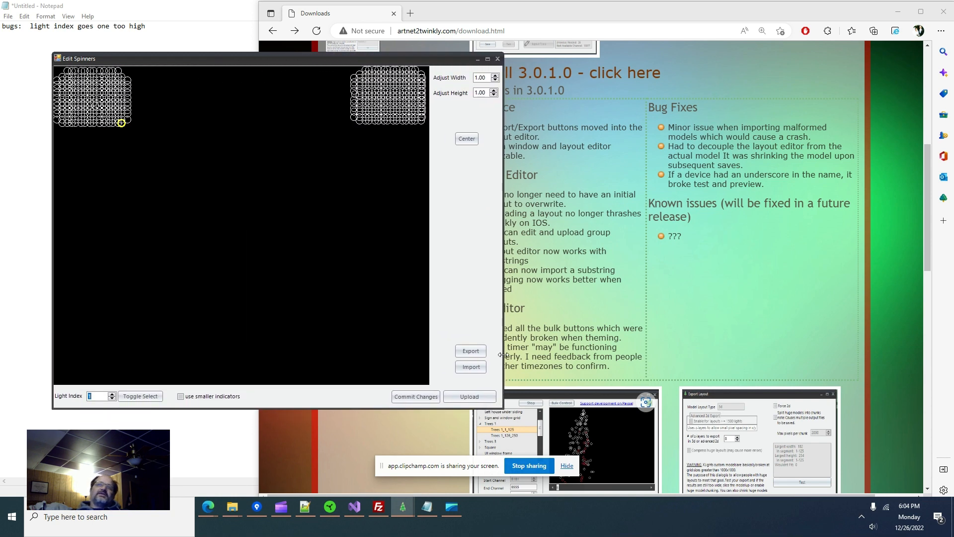
click(498, 58)
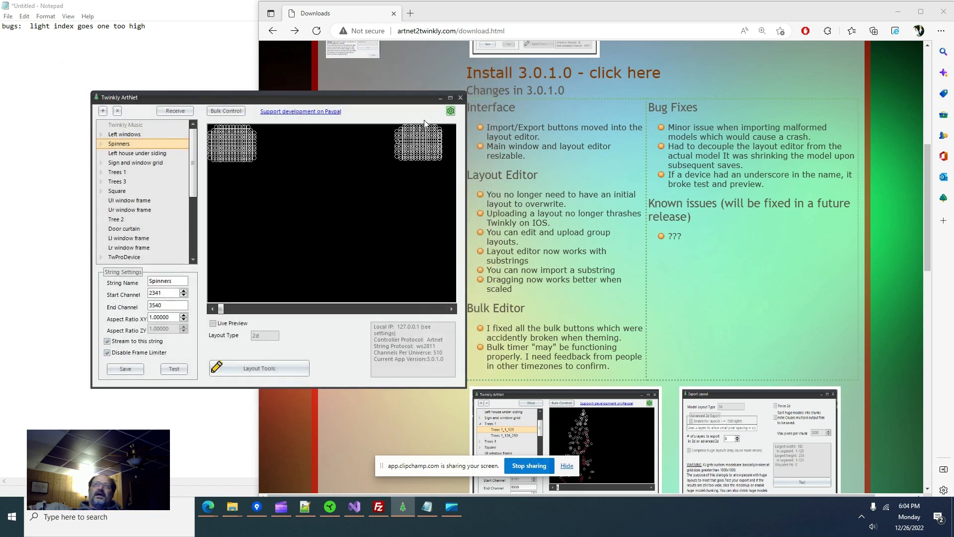
- Open Settings, switch the theme to Crystal and then Material, with the dialog moved right
click(450, 111)
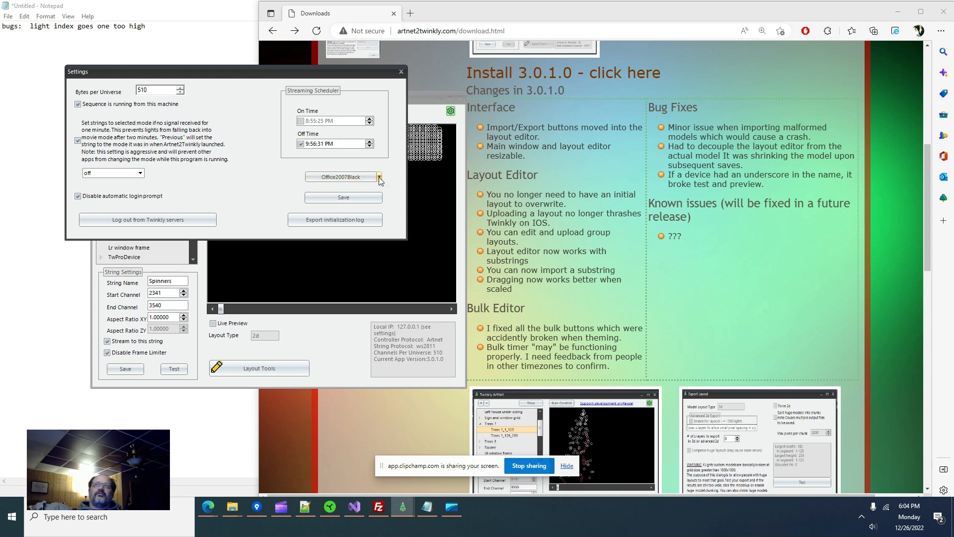
click(380, 178)
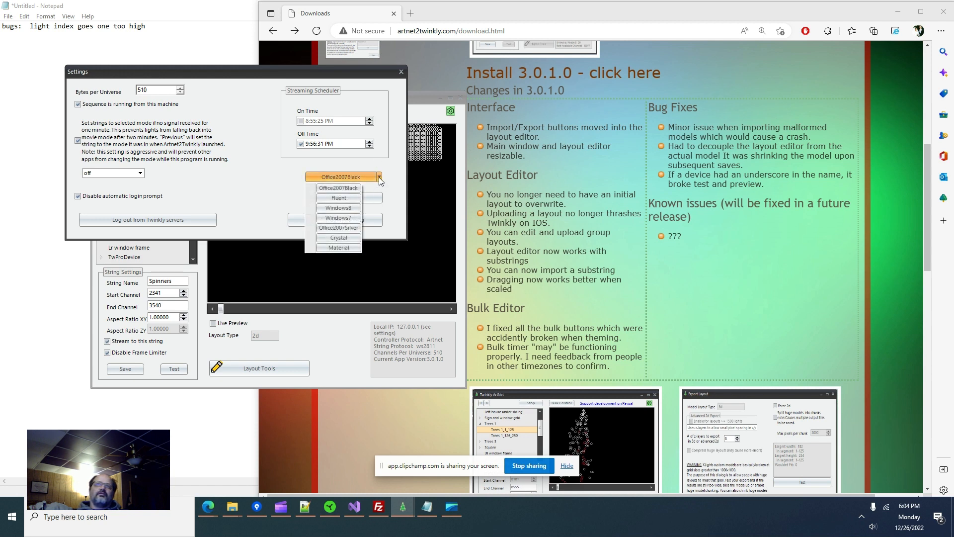
click(339, 239)
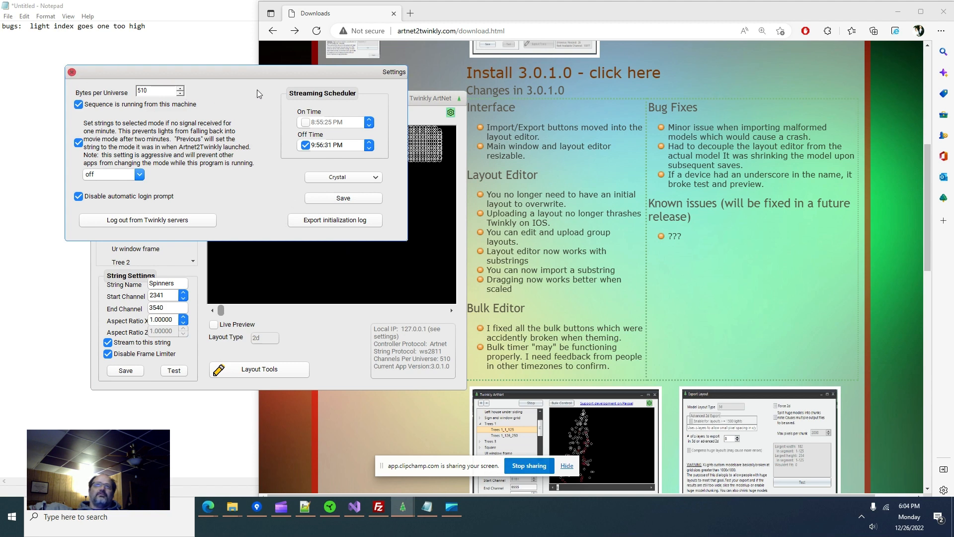
drag(256, 71, 705, 83)
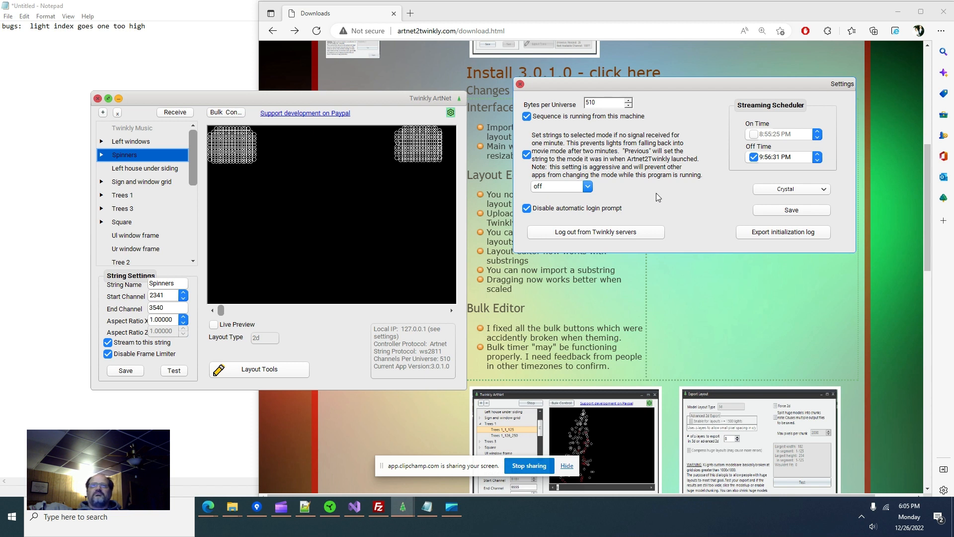
click(827, 191)
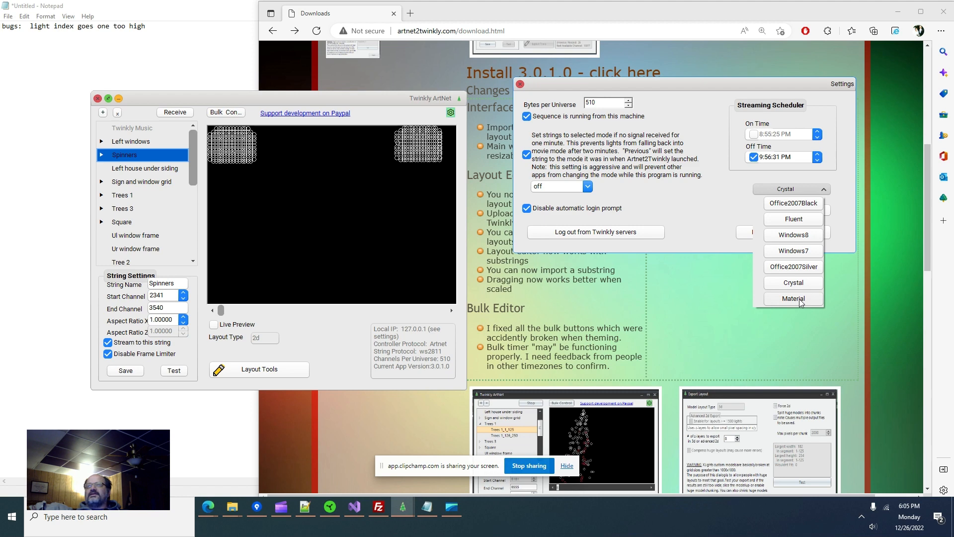
click(794, 298)
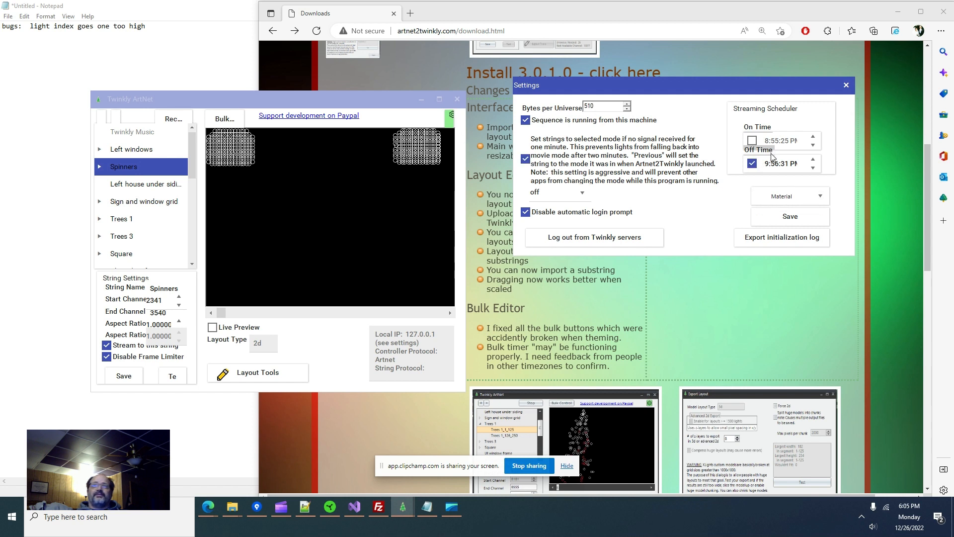
- Try the Office2007Silver and Fluent themes, settle on Windows8, then return to Twinkly ArtNet
click(805, 202)
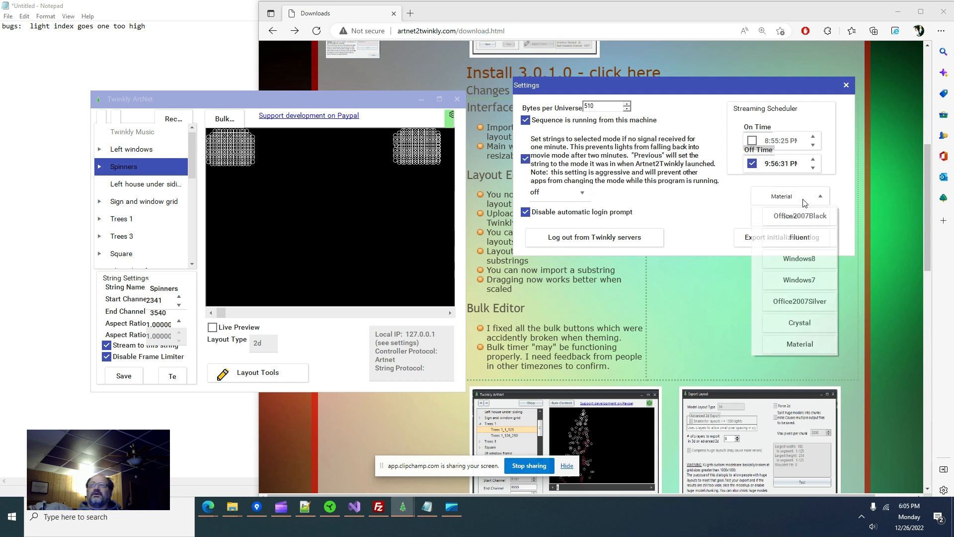
click(807, 302)
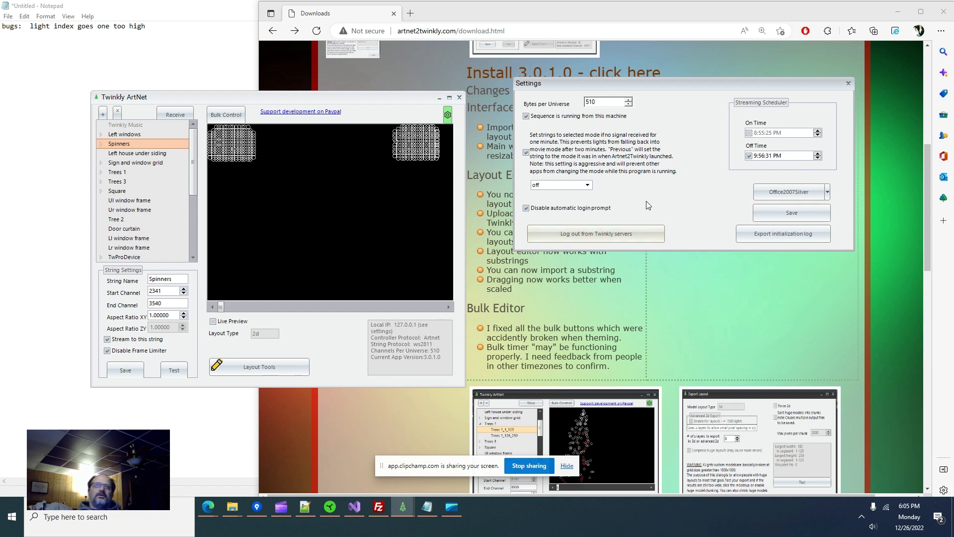
click(829, 193)
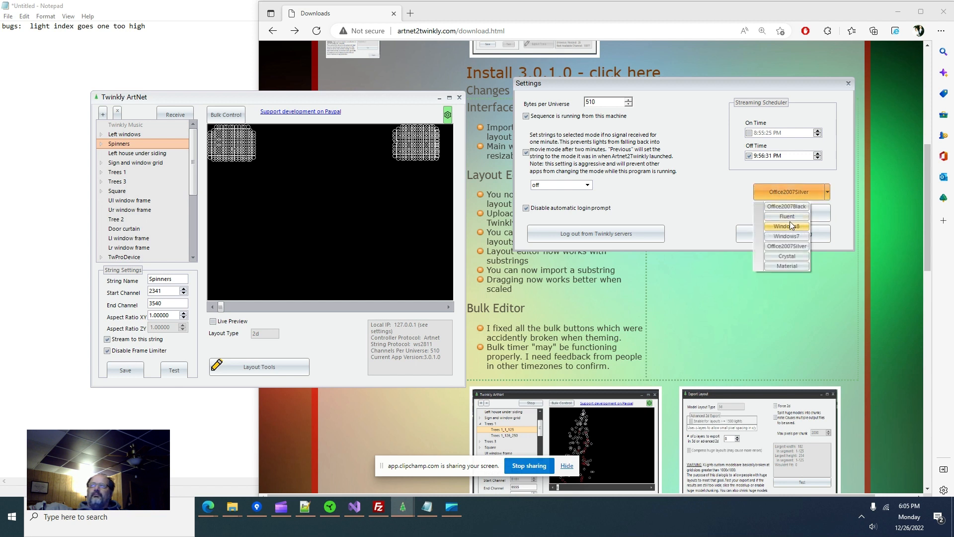
click(788, 216)
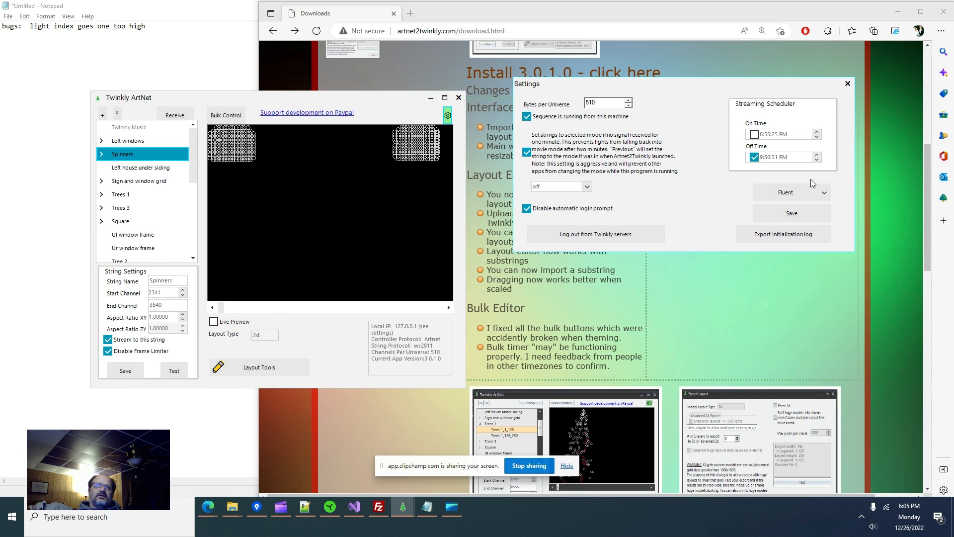
click(827, 192)
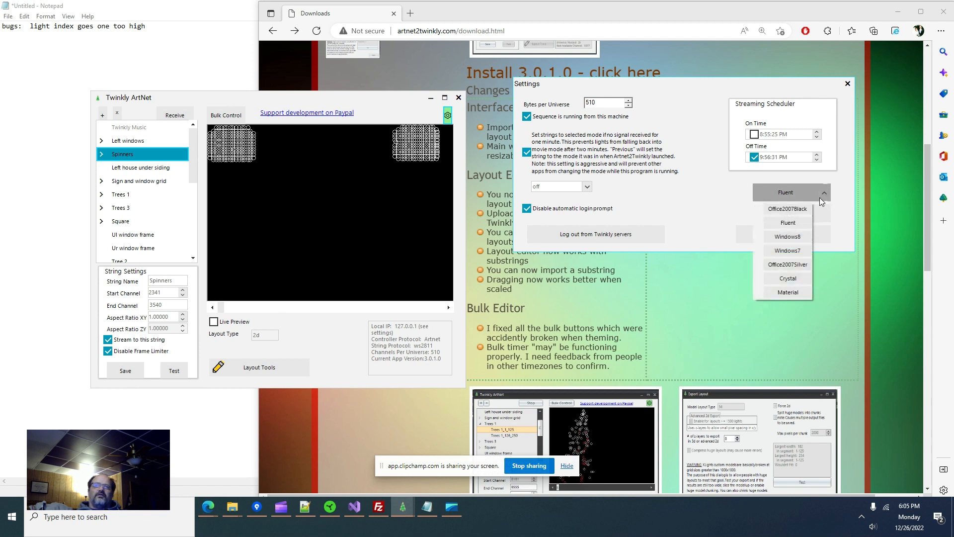
click(795, 238)
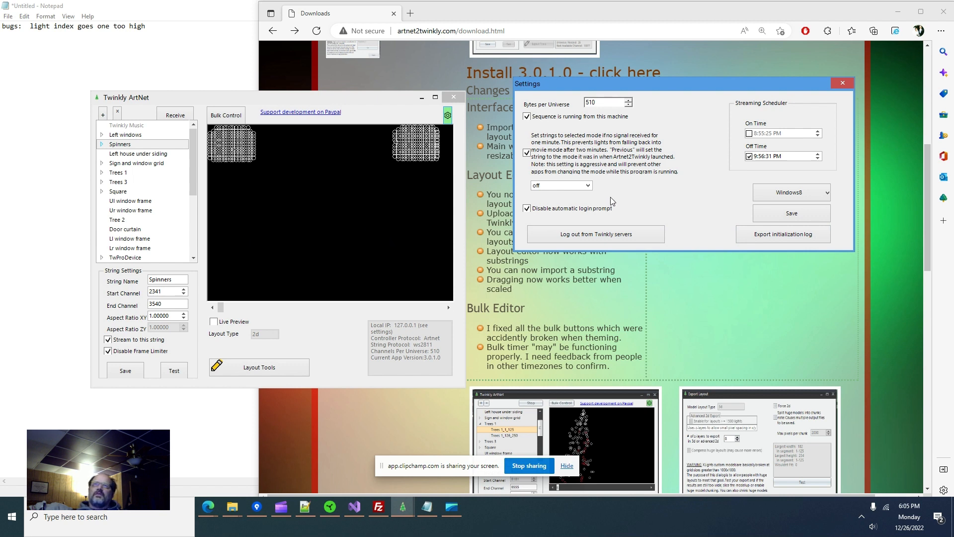
click(699, 310)
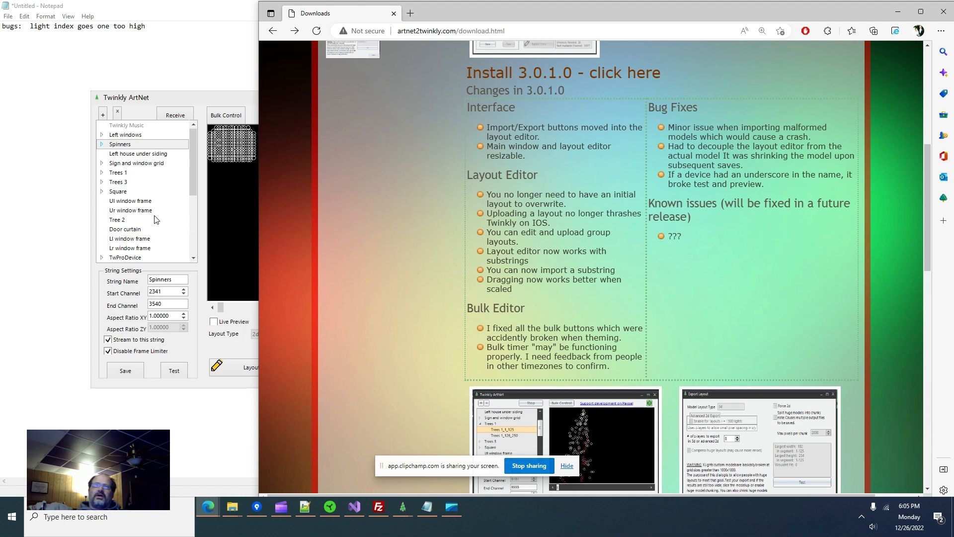
click(134, 237)
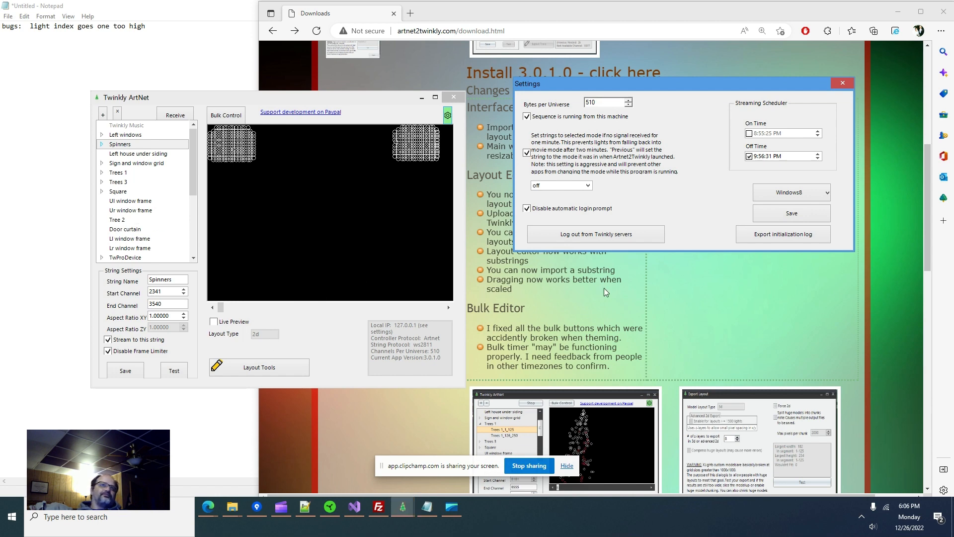
- Close Settings and browse the string list from Icicles 1 up to Door curtain, then to Presents
click(842, 83)
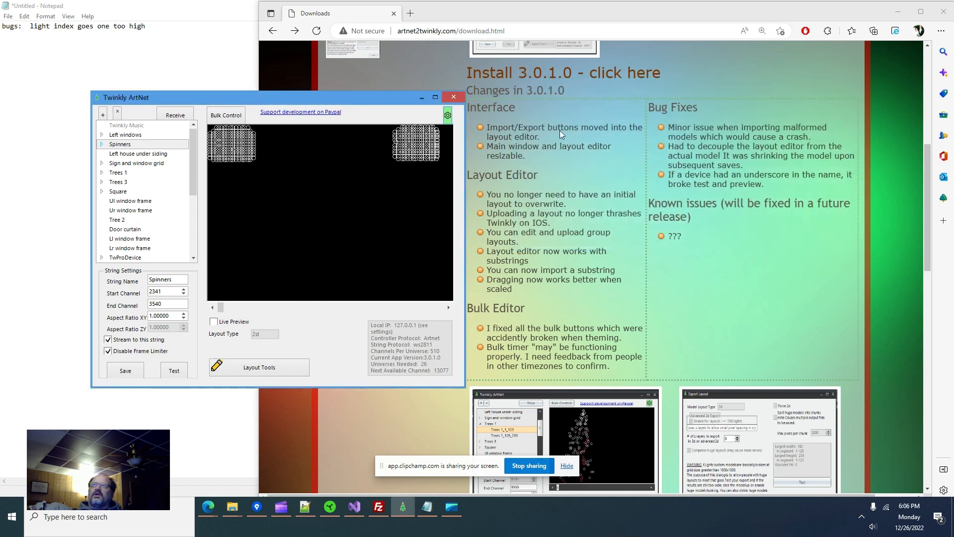
scroll(168, 225, down, 2)
click(169, 226)
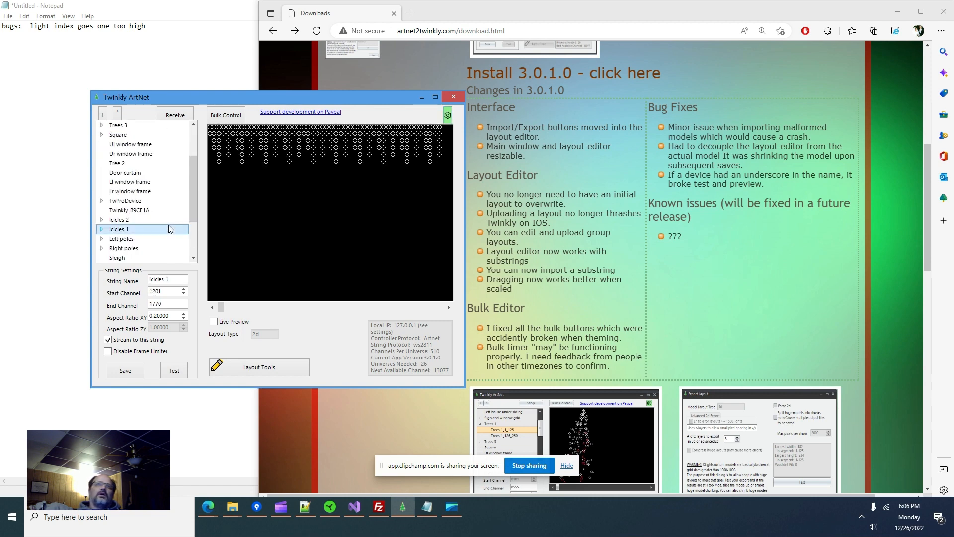
key(Up)
key(Up)
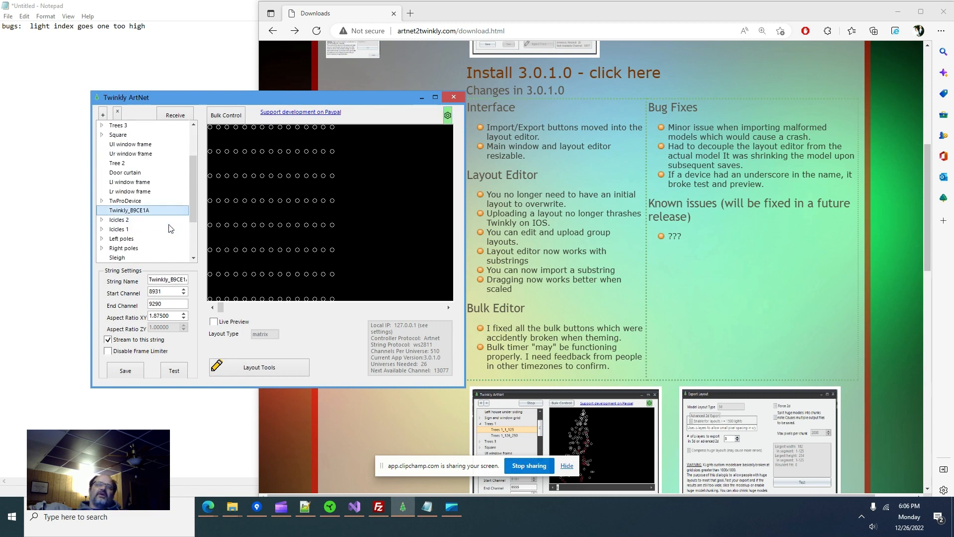
key(Up)
key(Up)
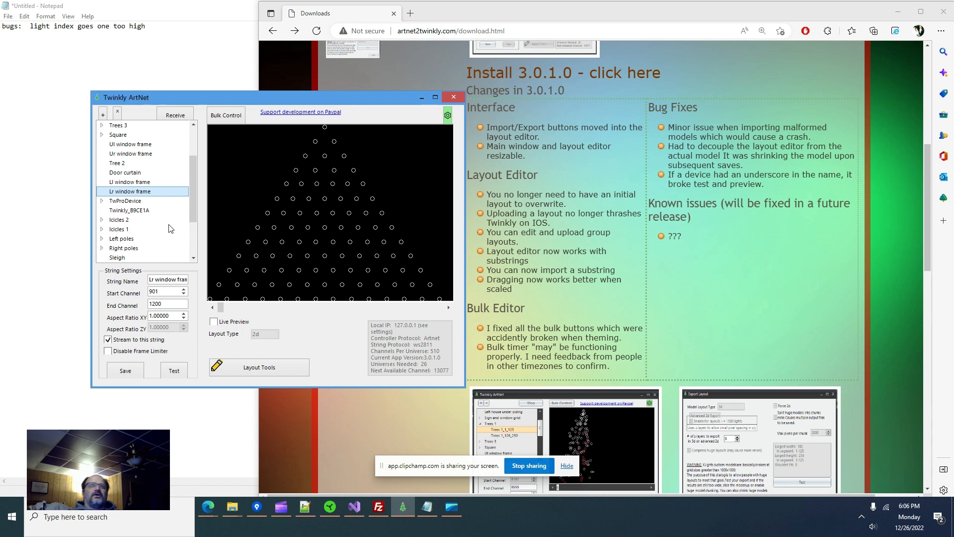
key(Up)
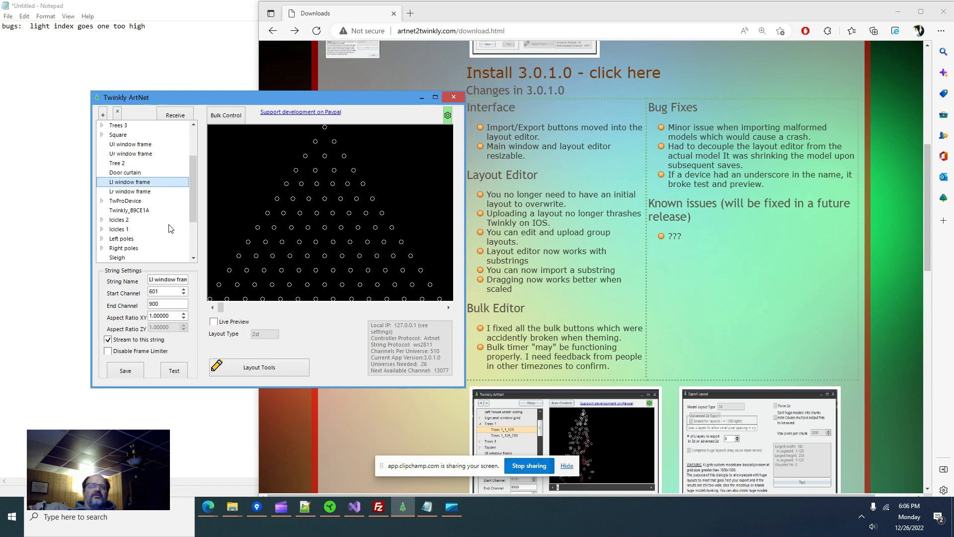
key(Up)
key(Up)
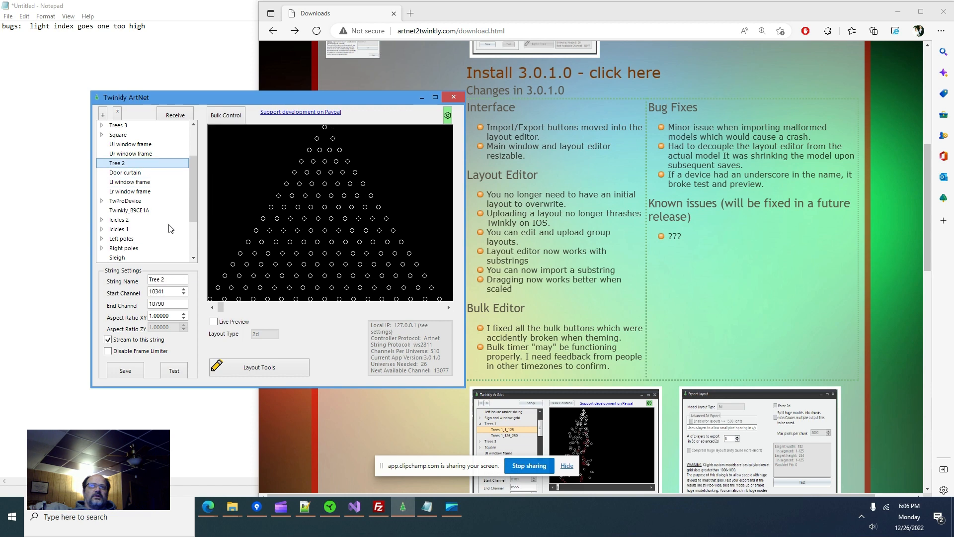
key(Down)
key(Down)
key(Down)
key(Down)
key(Down)
key(Down)
key(Down)
key(Down)
key(Down)
key(Down)
key(Down)
key(Down)
key(Down)
key(Down)
key(Down)
key(Down)
key(Down)
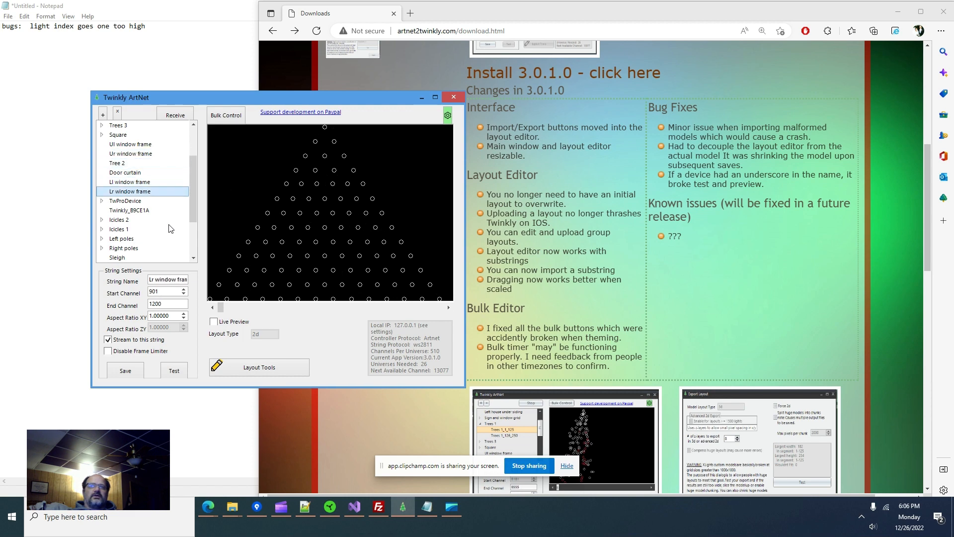
key(Up)
key(Up)
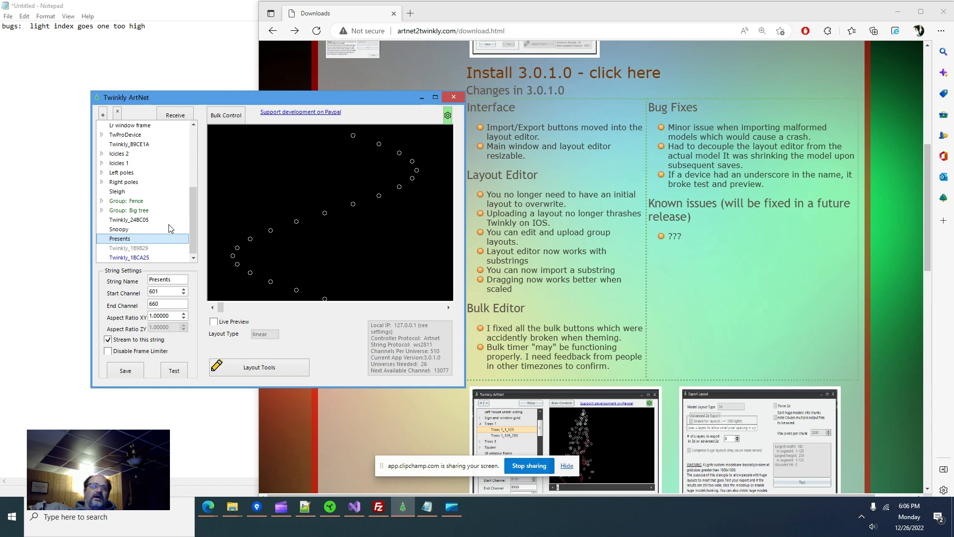
- Check the Snoopy and Twinkly_24BC05 strings, reselect Presents and open its layout editor
click(131, 228)
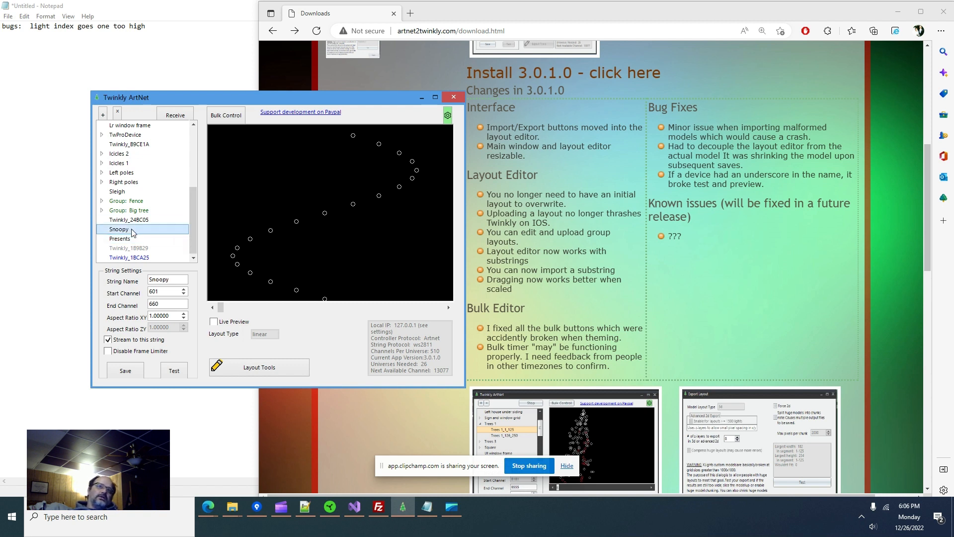
key(Down)
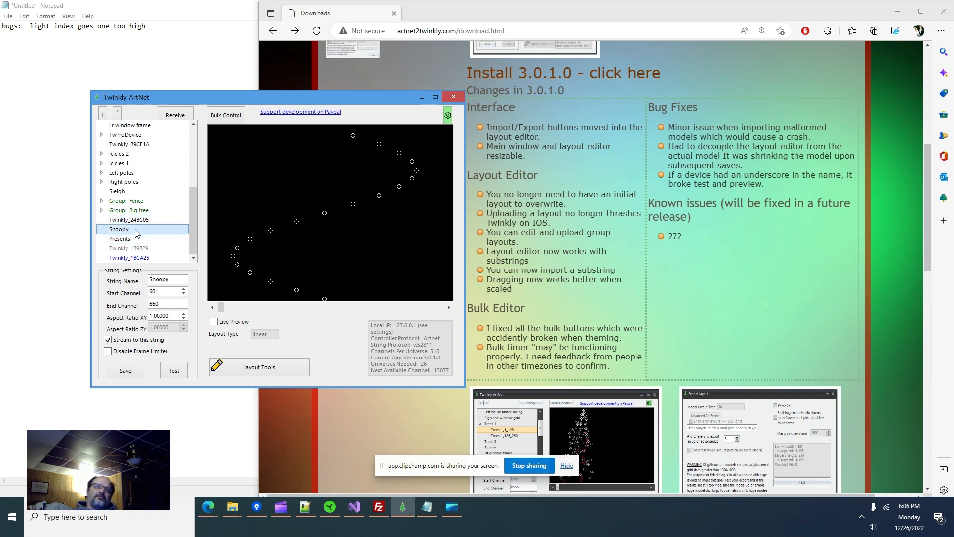
click(144, 220)
click(148, 239)
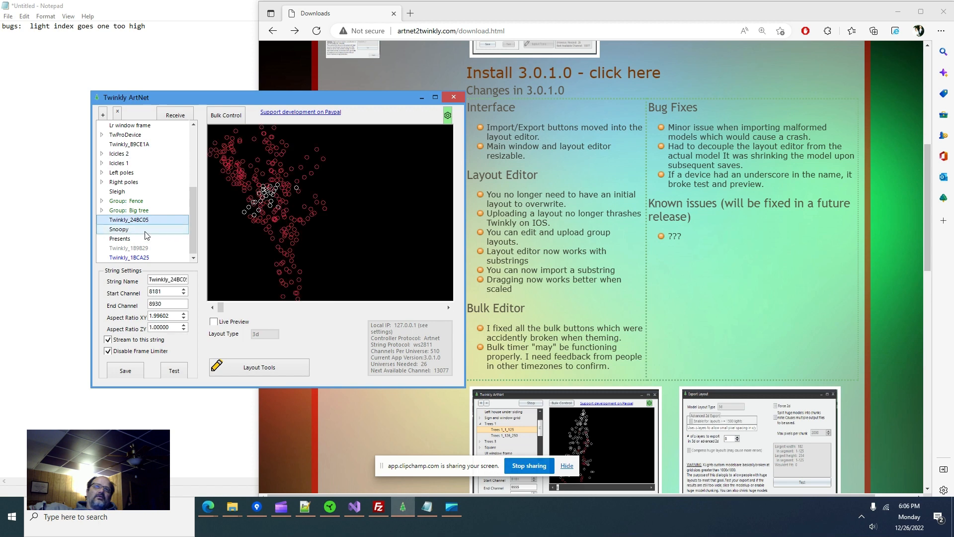
click(252, 372)
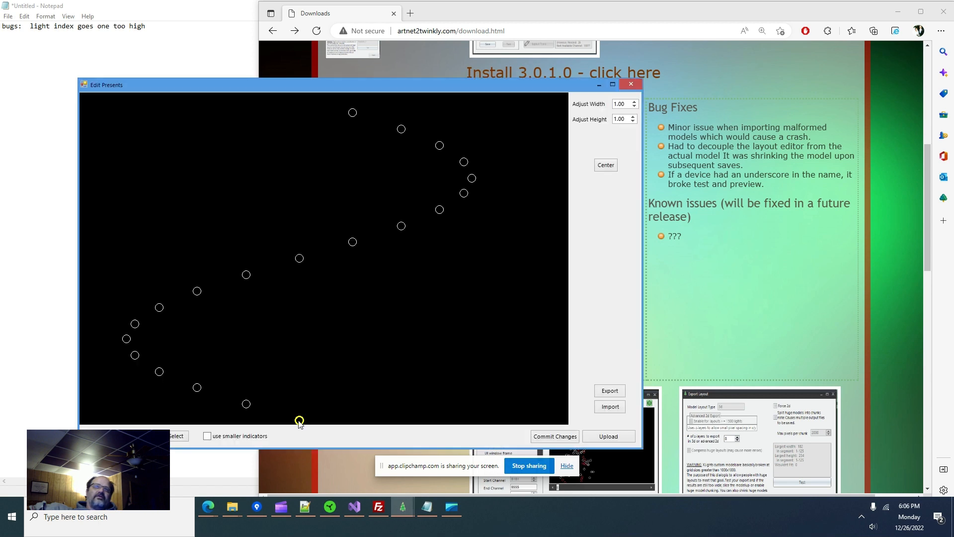
- Move Presents' bottom light up toward the middle, commit, and upload the layout to the device
click(301, 419)
drag(301, 419, 362, 371)
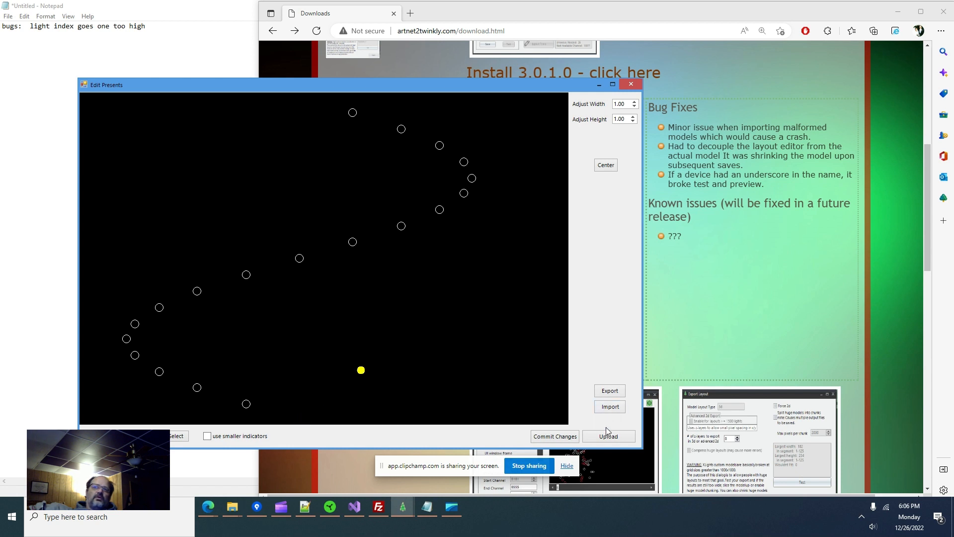
click(551, 437)
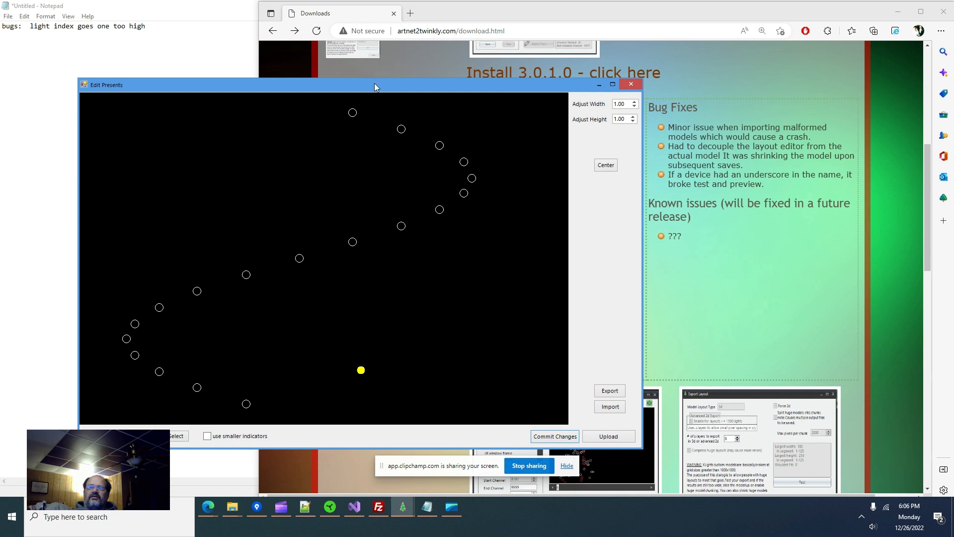
drag(374, 87, 726, 77)
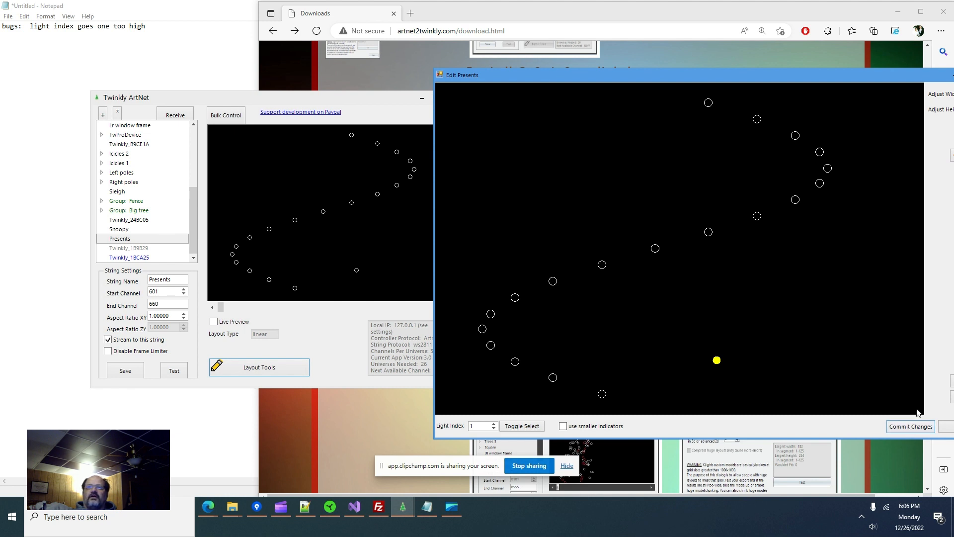
drag(825, 75, 701, 70)
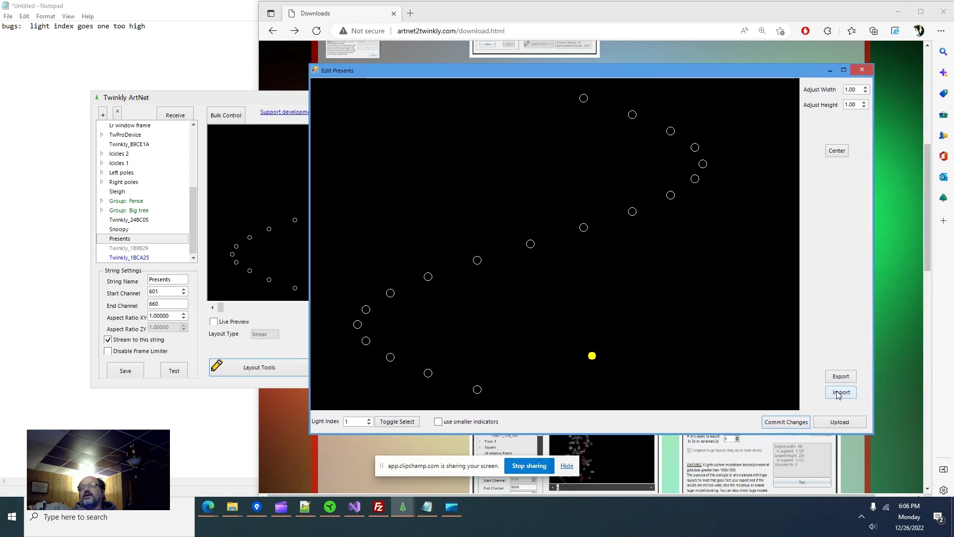
click(838, 423)
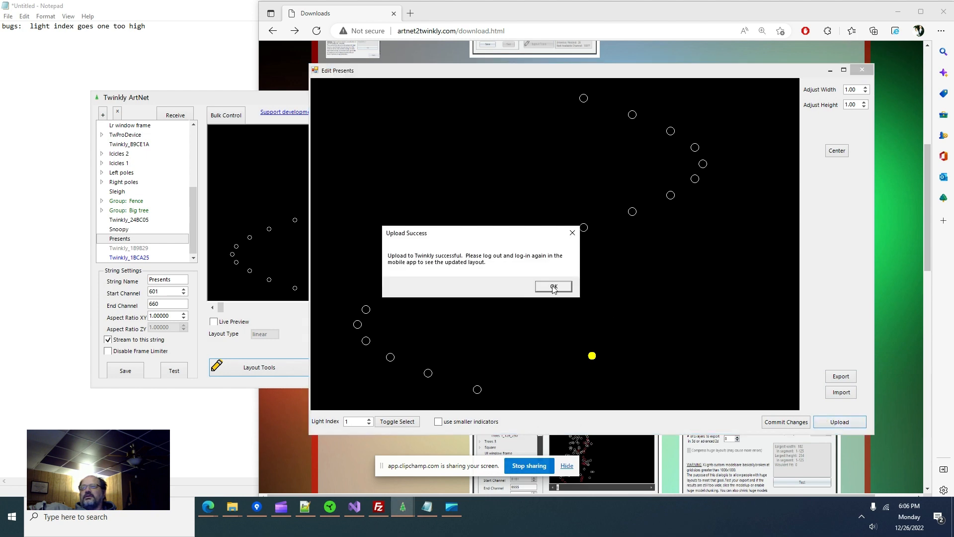
click(550, 285)
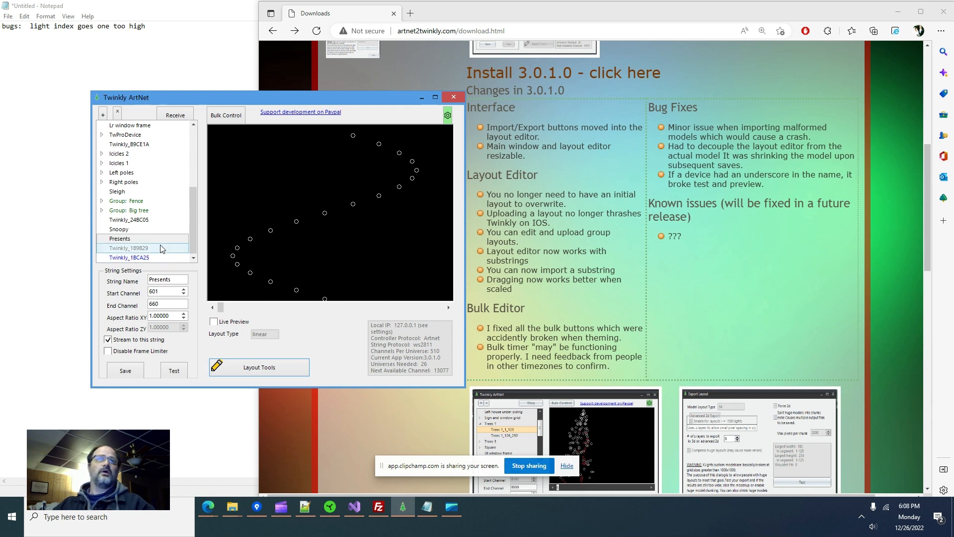
- Expand Spinners, view substrings Spinners_1_200 and Spinners_201_400, then open Spinners' layout editor
scroll(141, 233, up, 3)
scroll(144, 214, up, 1)
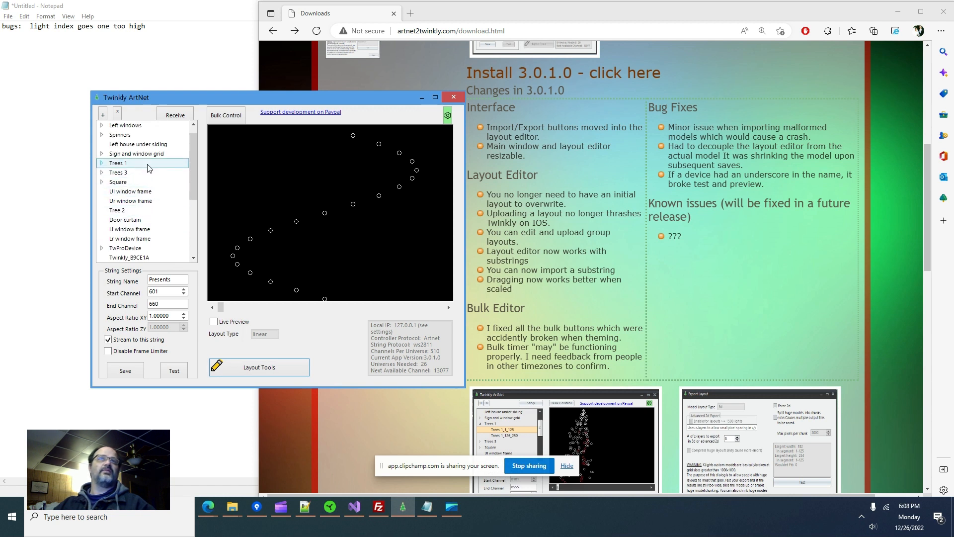
scroll(147, 166, up, 1)
click(142, 146)
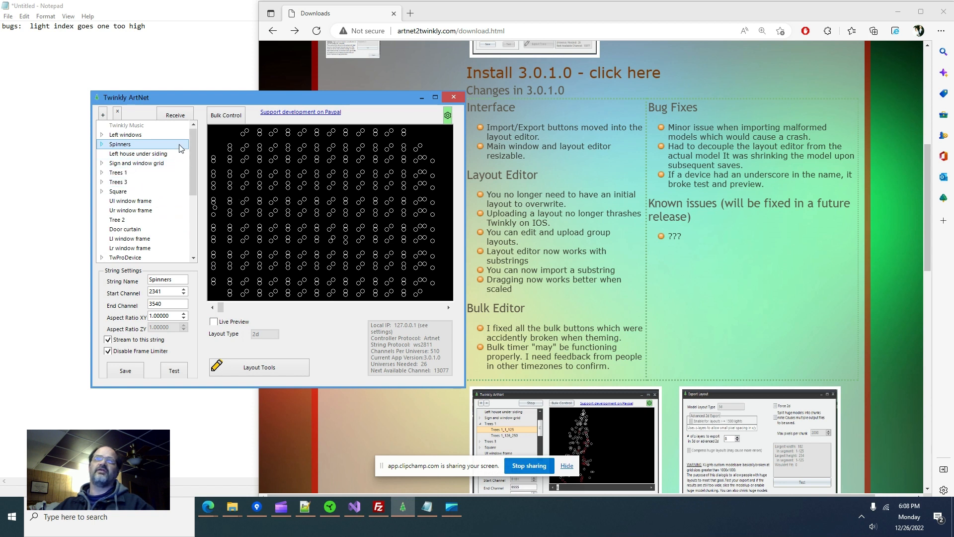
click(102, 144)
click(133, 155)
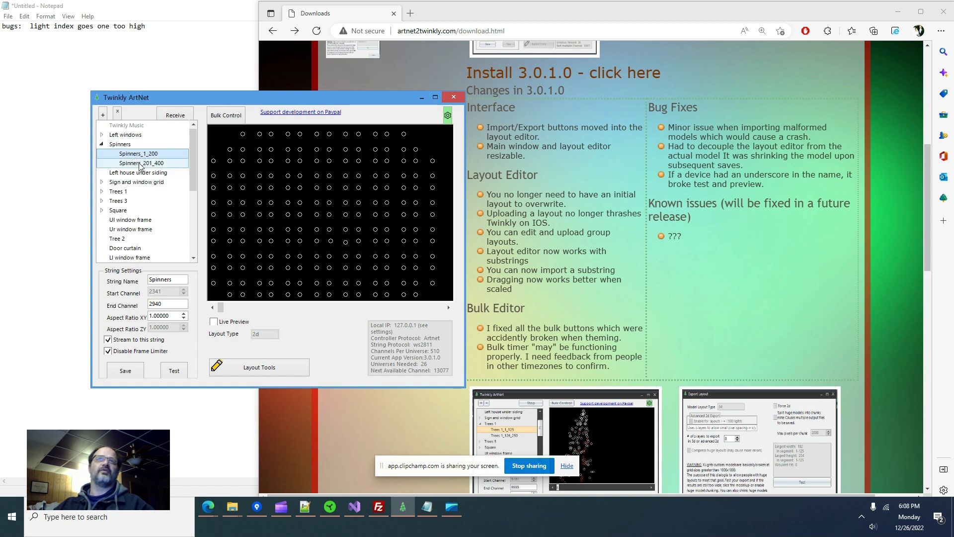
click(139, 164)
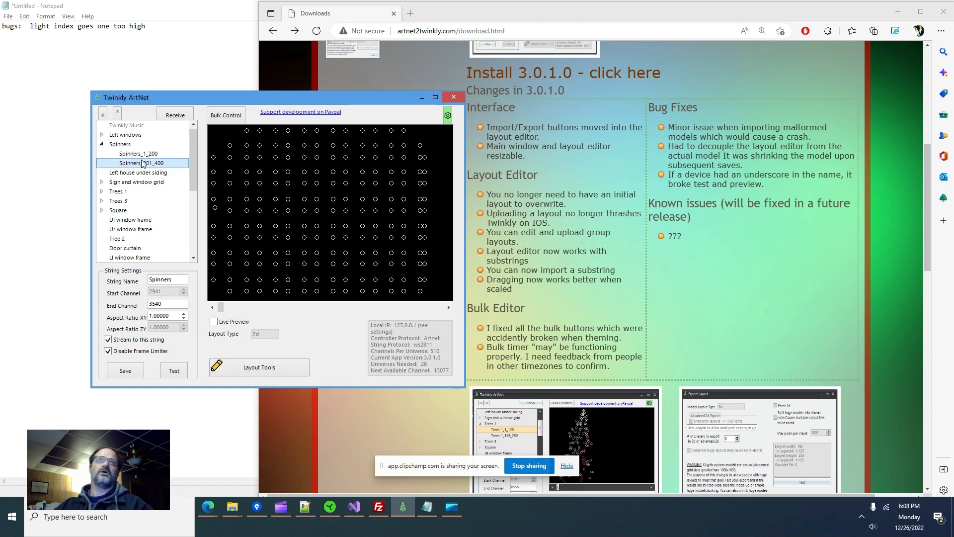
click(143, 155)
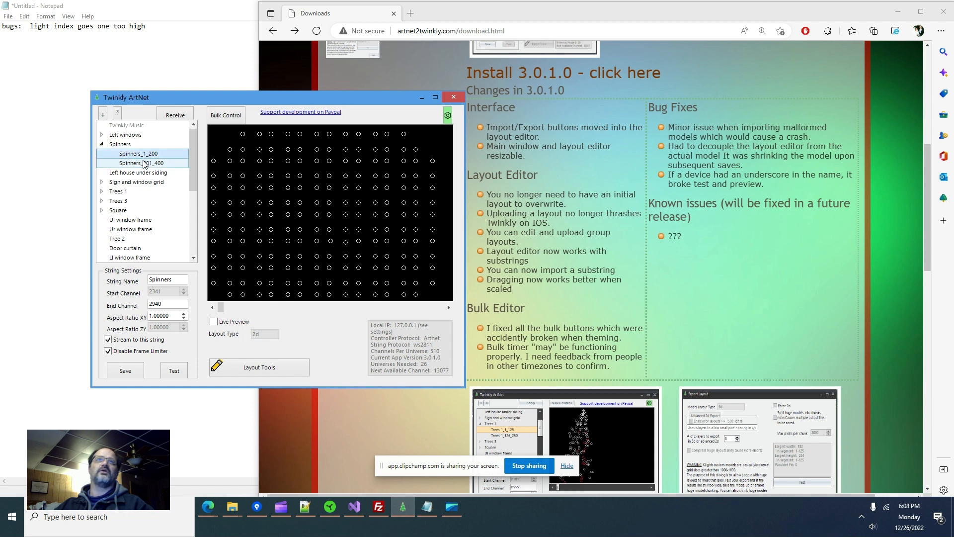
click(124, 146)
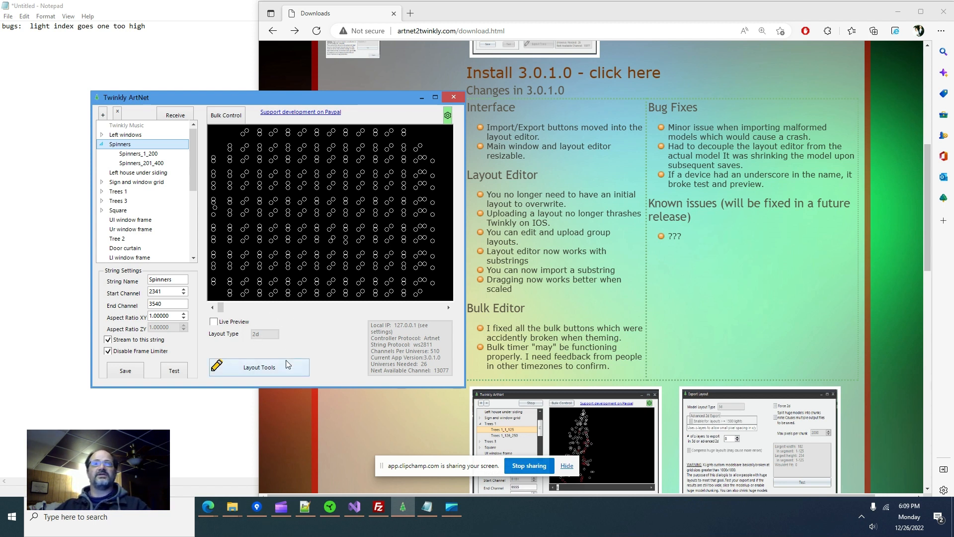
click(265, 367)
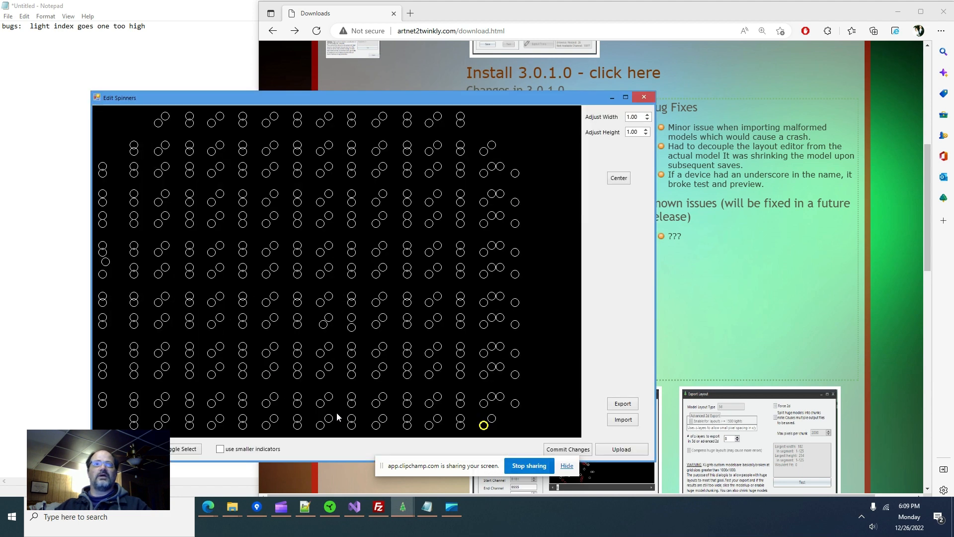
- Scale the Spinners layout to width 0.30 and height 0.30, commit, and close the editor
double_click(640, 120)
text(0.3)
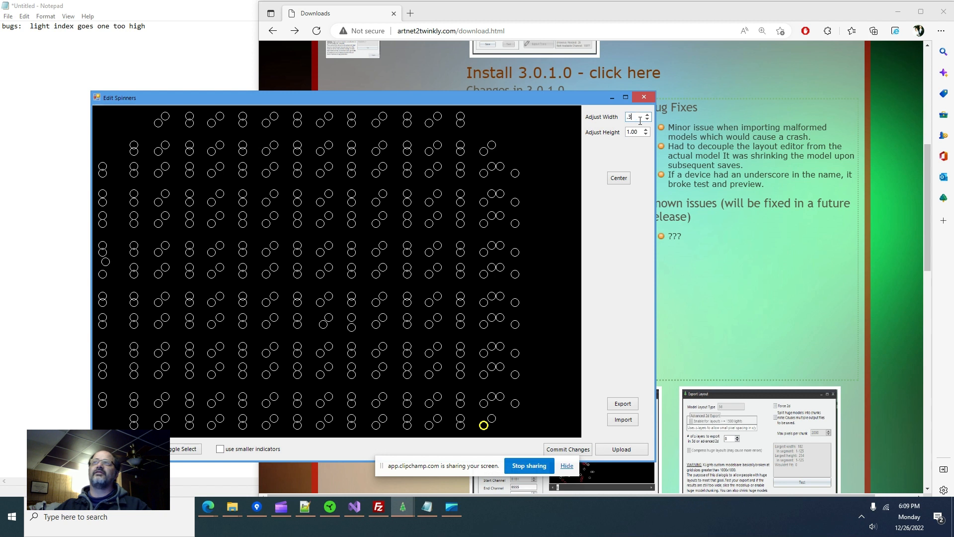
click(638, 135)
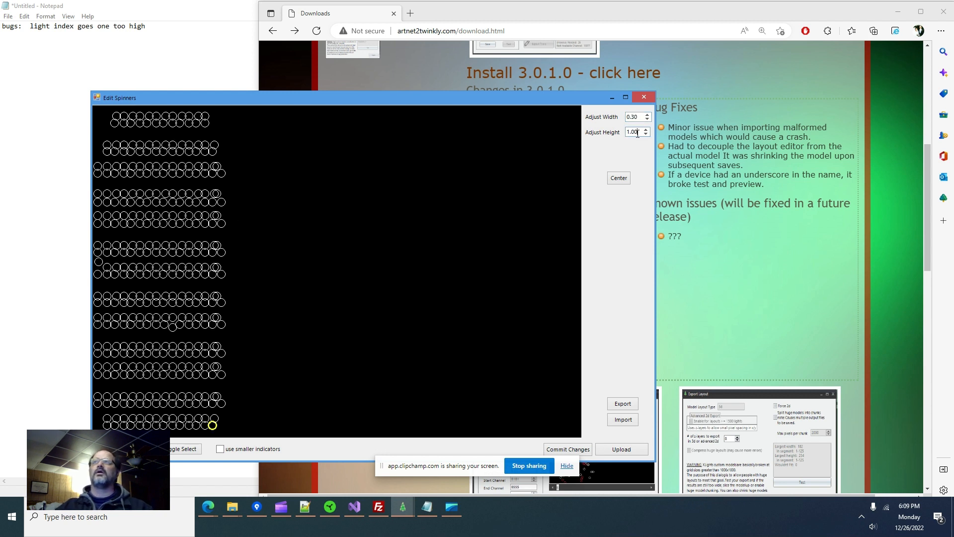
key(BackSpace)
key(BackSpace)
key(BackSpace)
key(BackSpace)
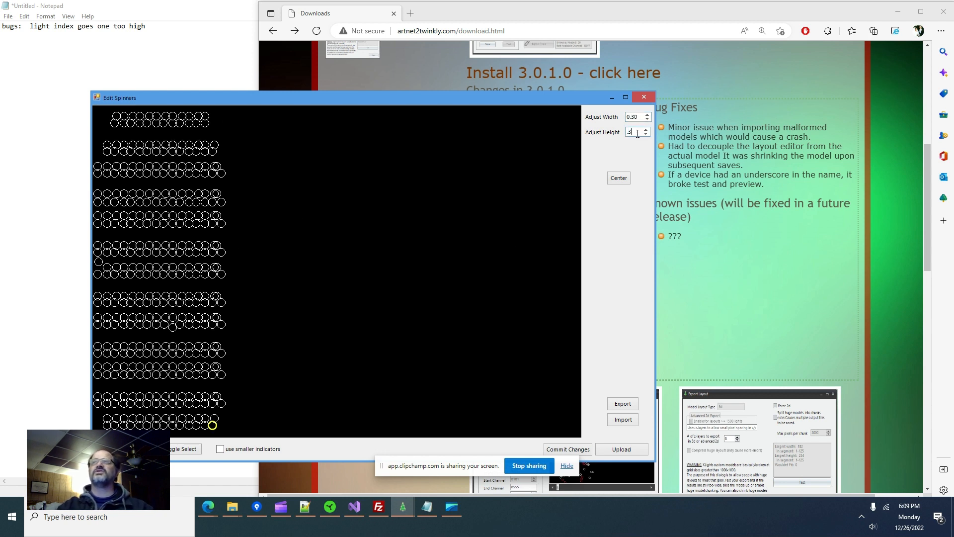
text(0.3)
key(Return)
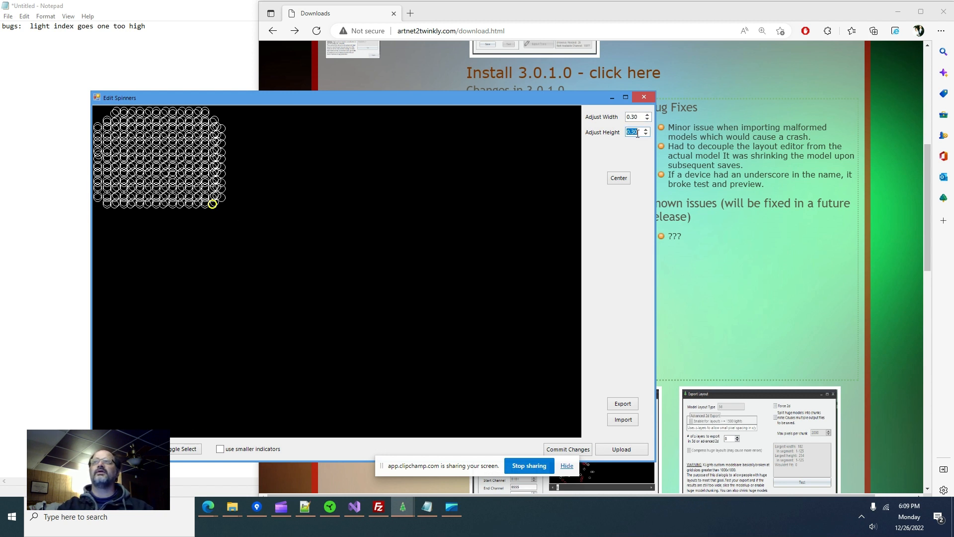
click(552, 453)
click(644, 98)
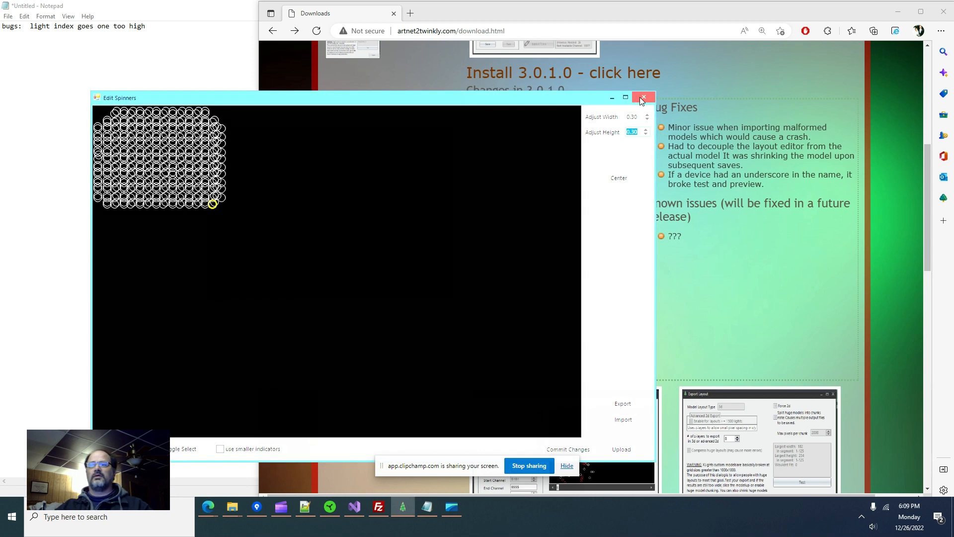
click(143, 163)
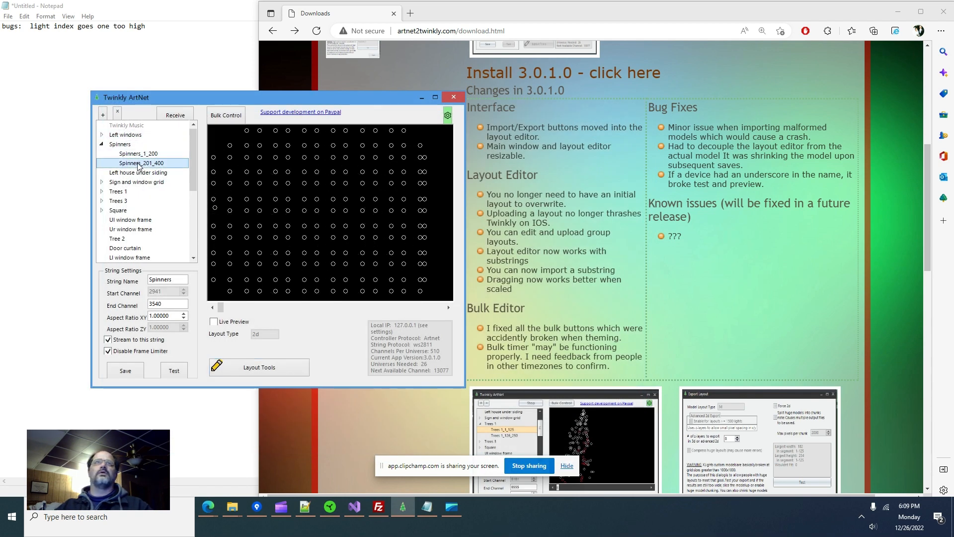
- Set the Spinners_1_200 layout's width and height scale to 0.3
click(144, 155)
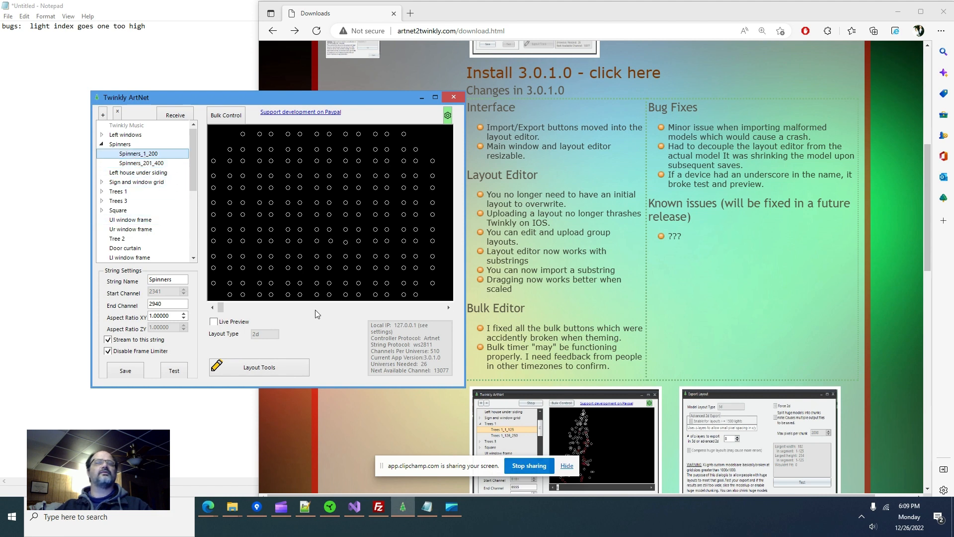
click(259, 367)
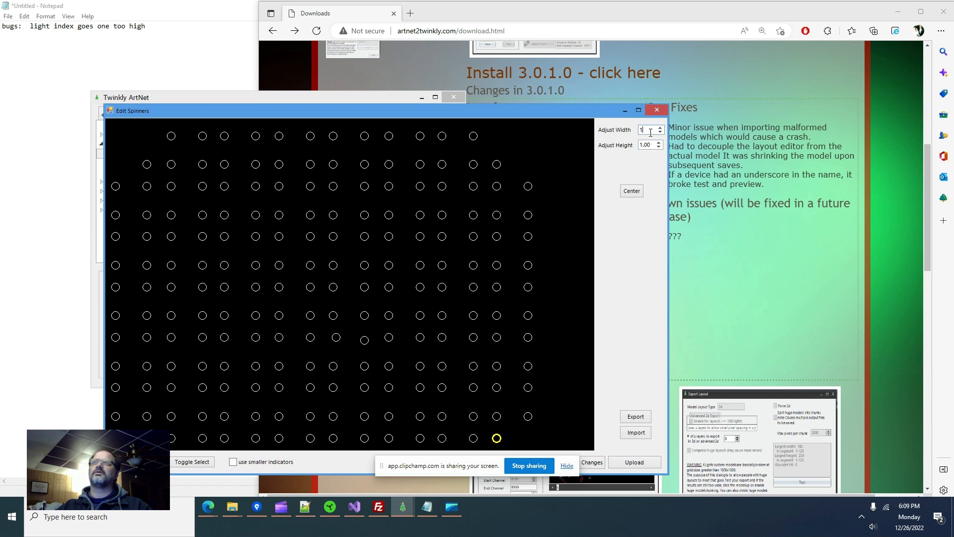
key(BackSpace)
text(.3)
key(Return)
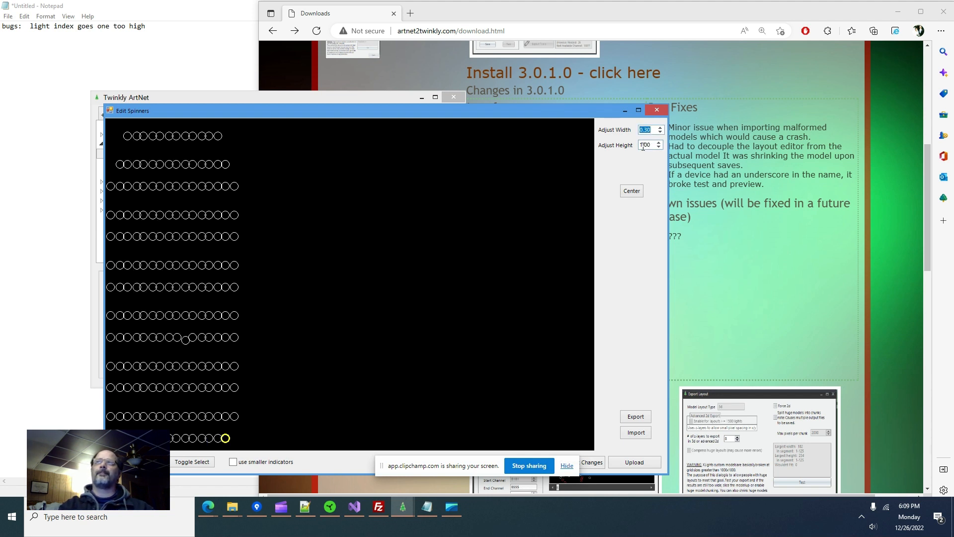
click(652, 147)
key(BackSpace)
key(BackSpace)
key(BackSpace)
key(BackSpace)
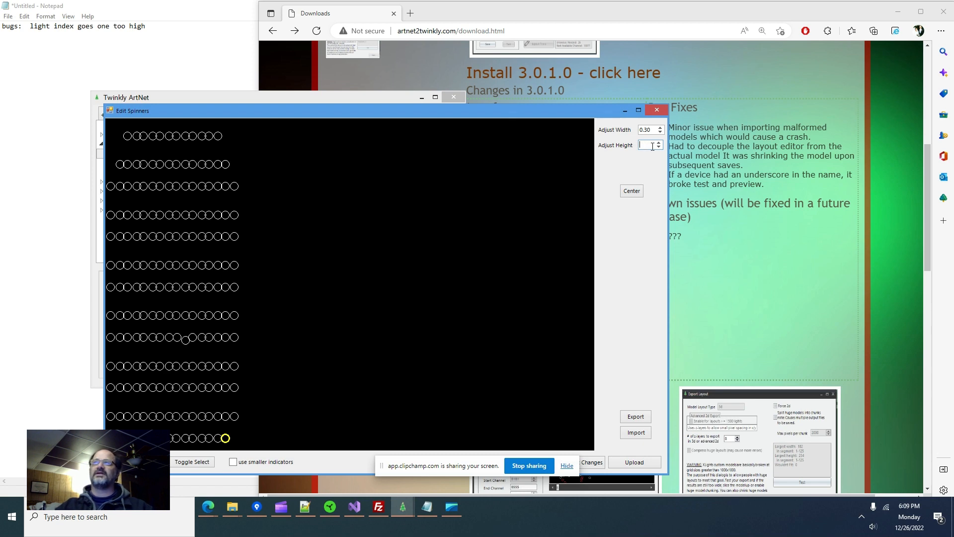
text(.3)
key(Return)
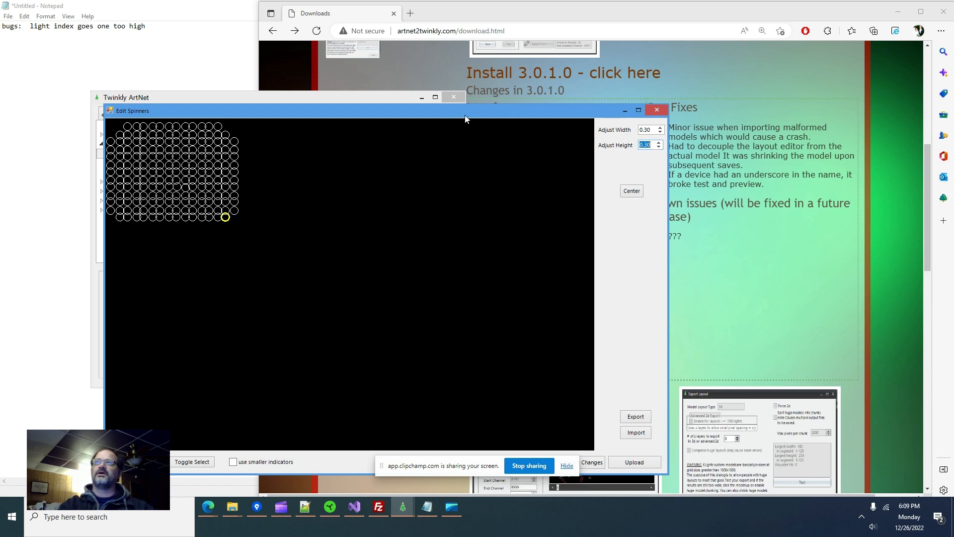
- Commit the 0.3-scaled Spinners_1_200 layout and close the editor
double_click(509, 110)
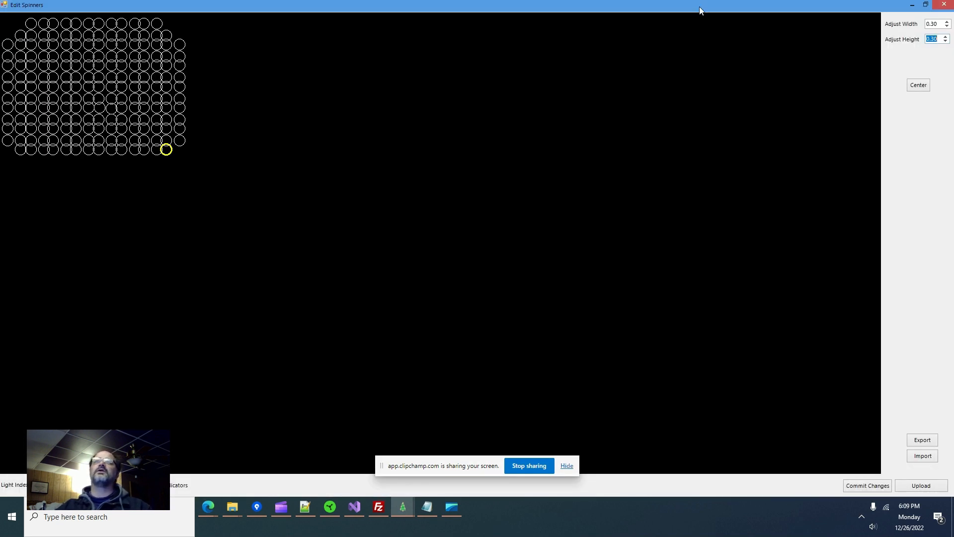
double_click(704, 11)
drag(507, 110, 784, 80)
click(876, 432)
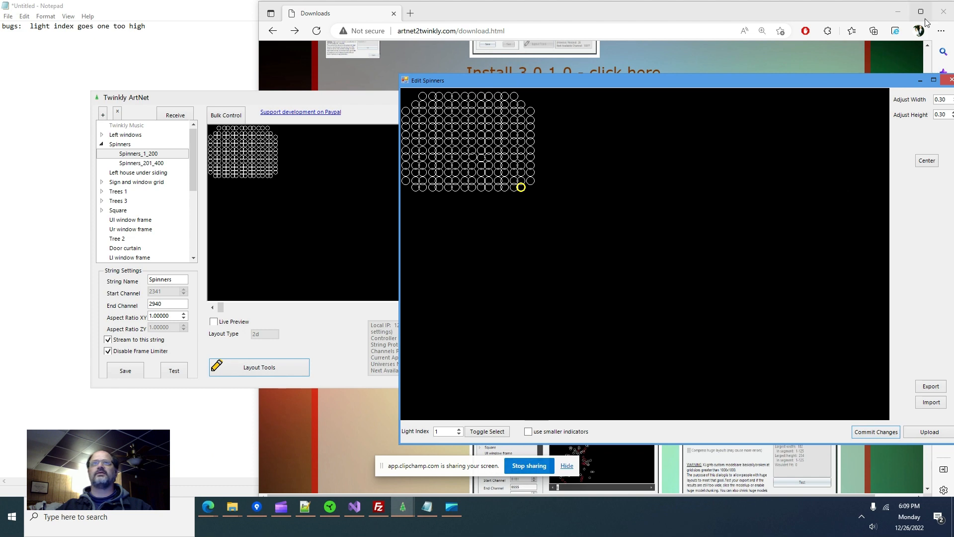
click(950, 80)
- Select the Spinners_201_400 substring (channels 2941–3540) and open its layout editor
key(Down)
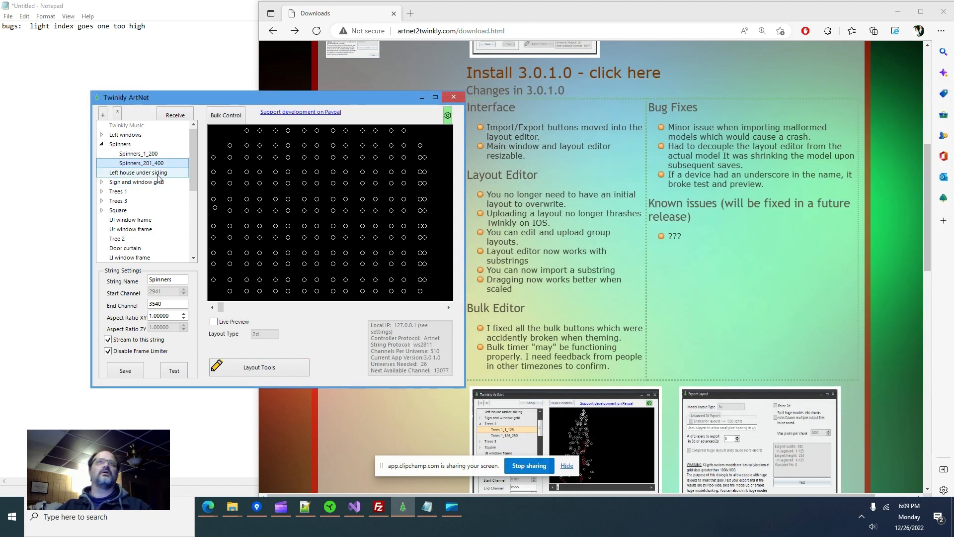
click(142, 155)
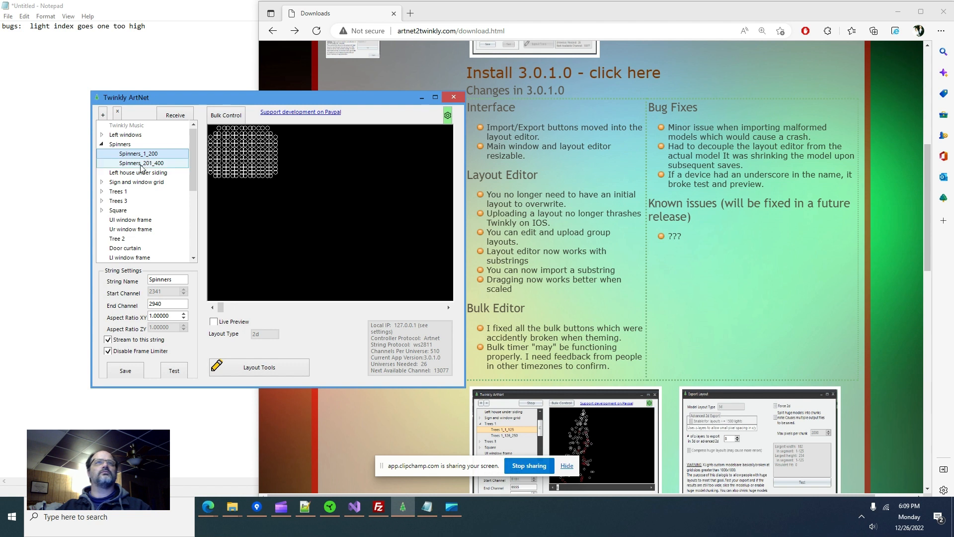
click(142, 164)
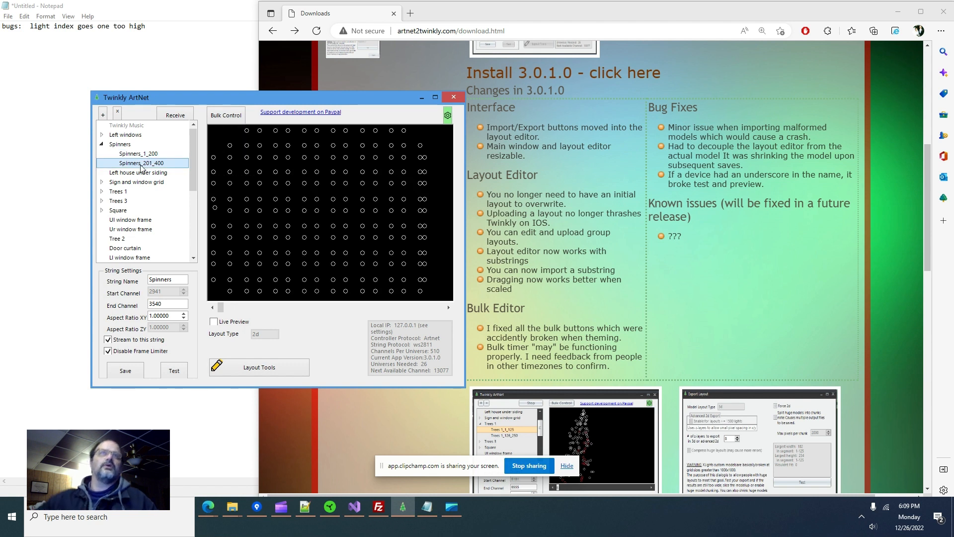
click(253, 366)
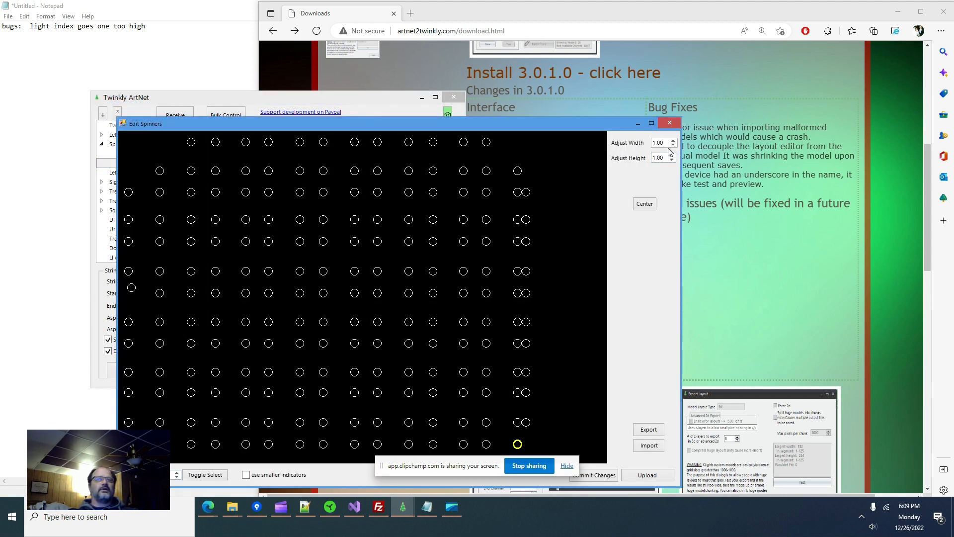
- Set the Spinners_201_400 width and height scale to 0.30
double_click(666, 142)
text(.3)
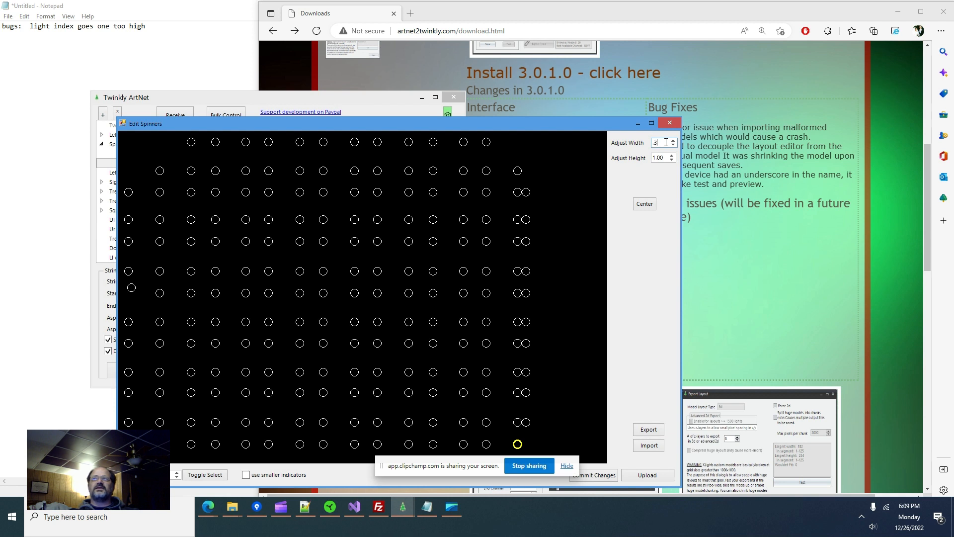
key(Tab)
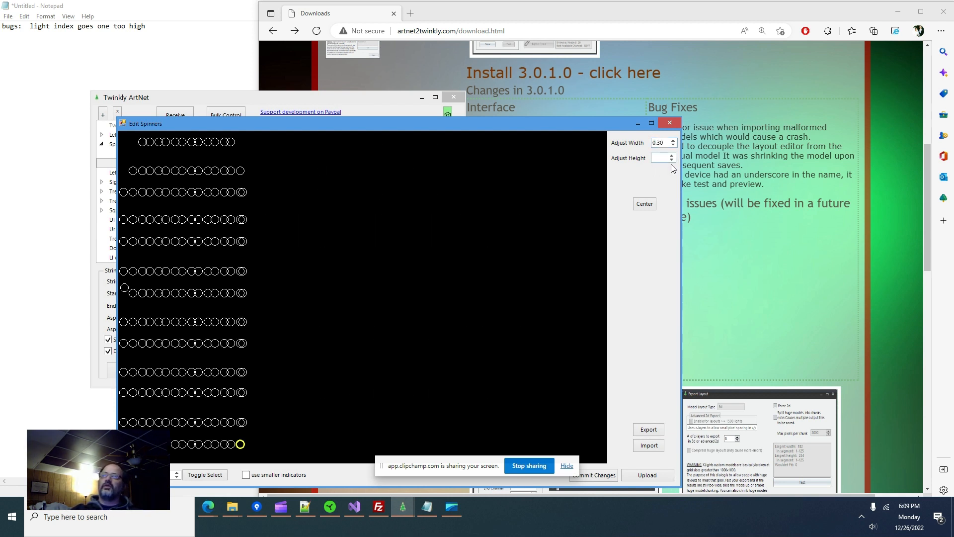
key(Return)
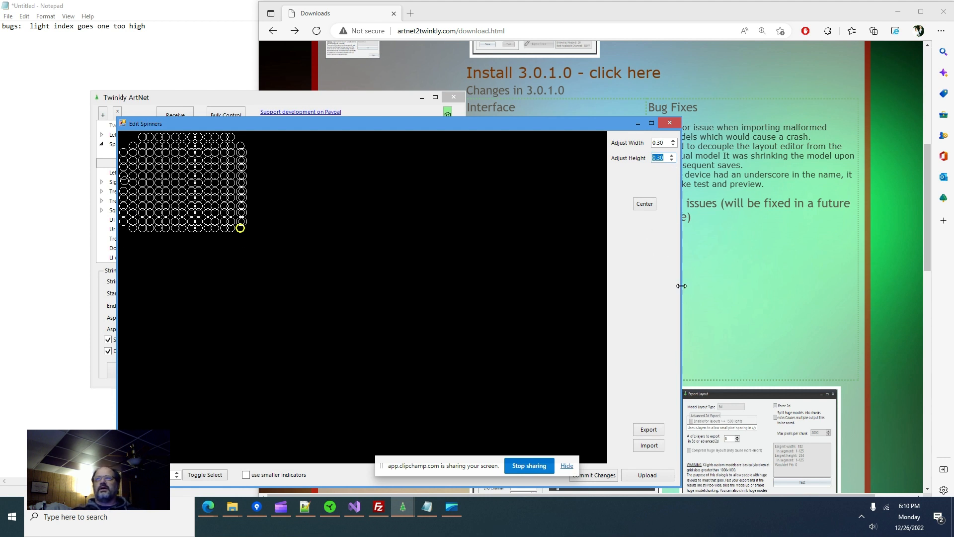
drag(681, 286, 628, 283)
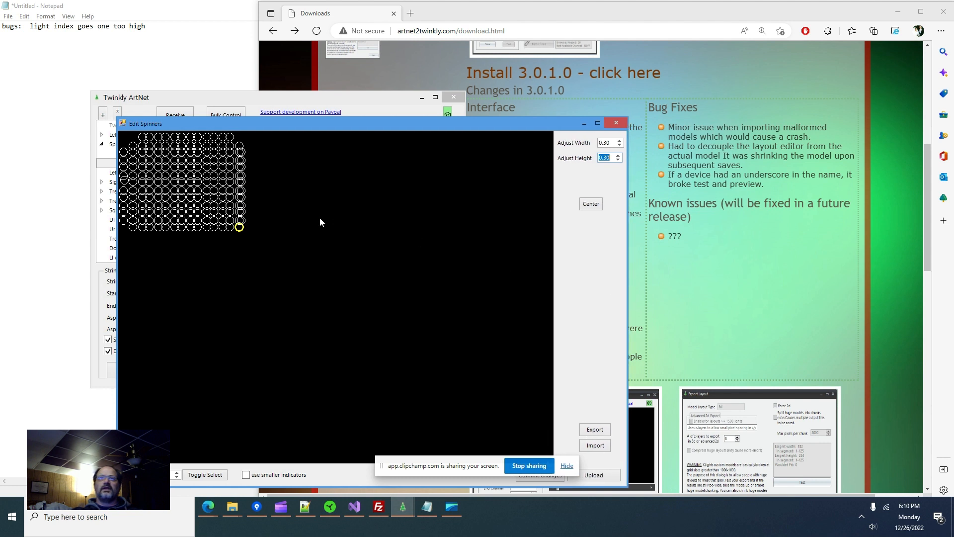
- Box-select all spinner lights and move them to the canvas's right side
drag(308, 237, 120, 131)
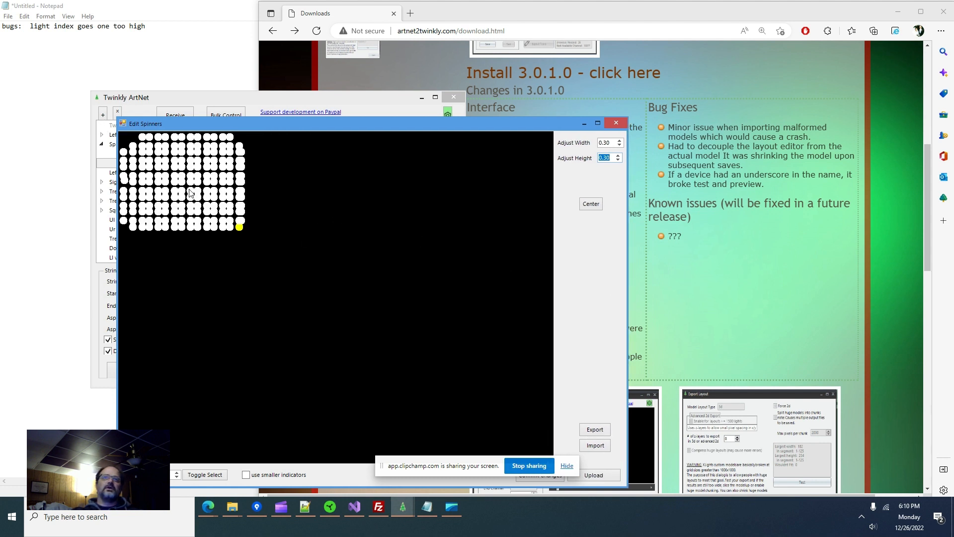
drag(194, 199, 497, 198)
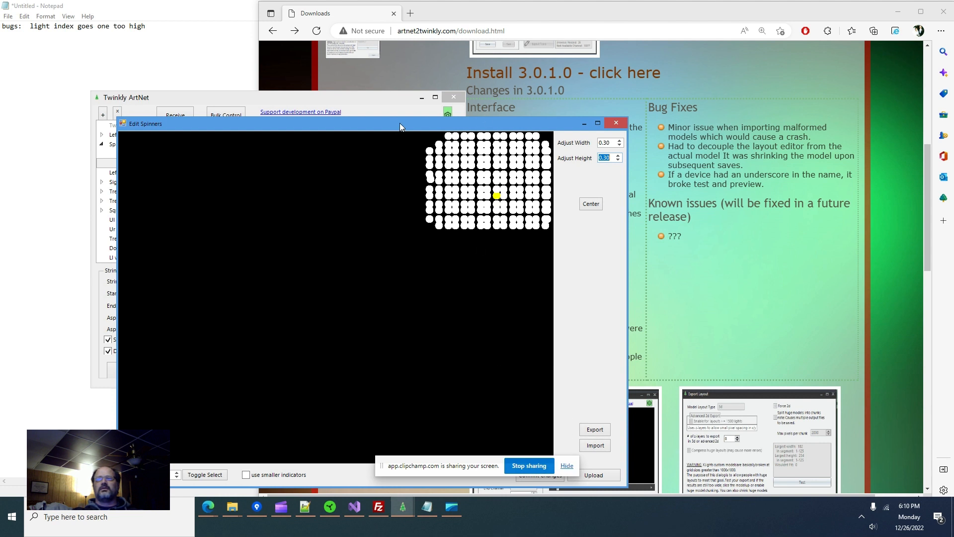
drag(400, 124, 406, 93)
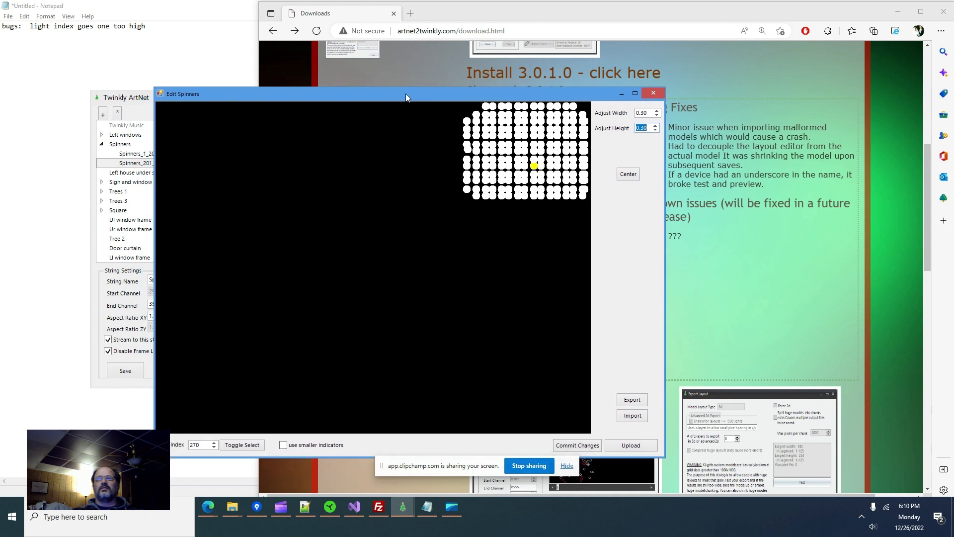
- Commit the repositioned layout and close the layout editor
click(574, 446)
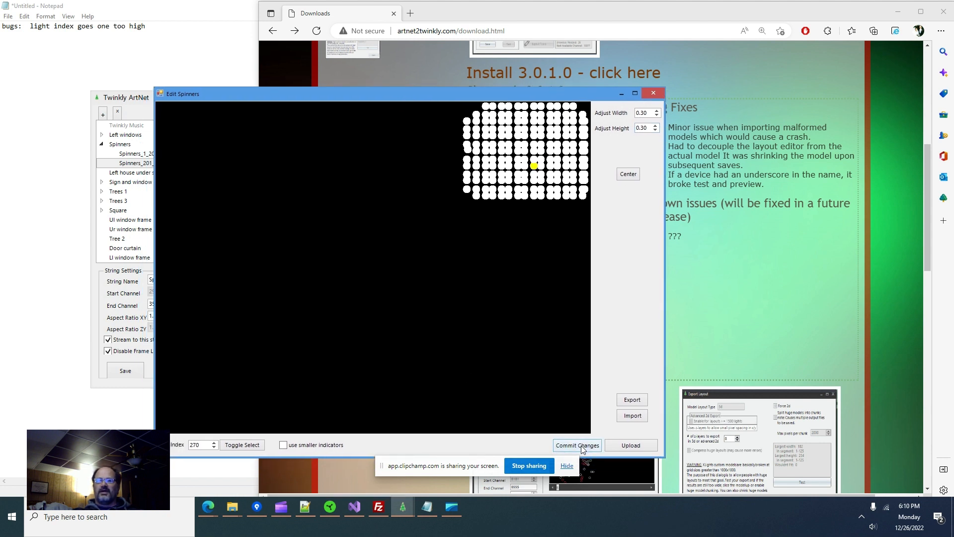
drag(383, 99, 529, 86)
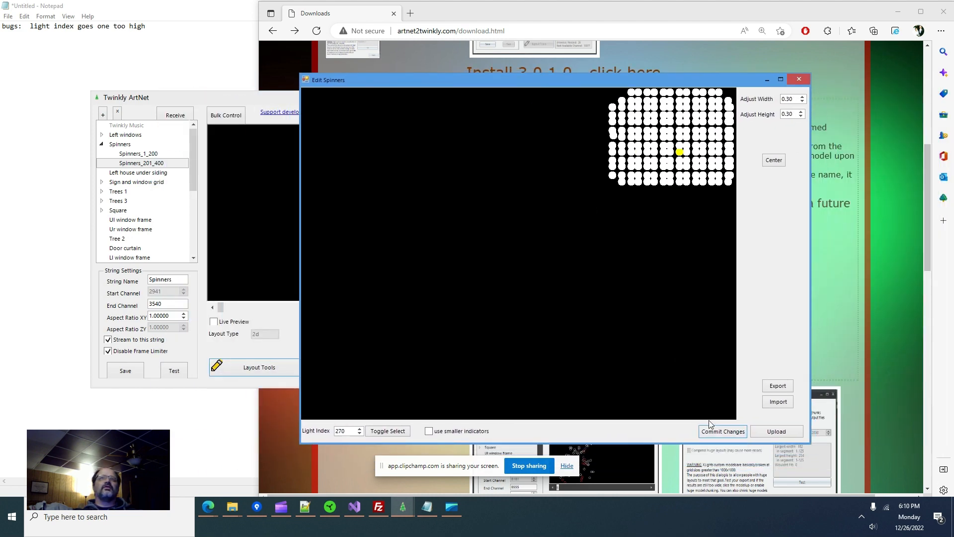
click(804, 81)
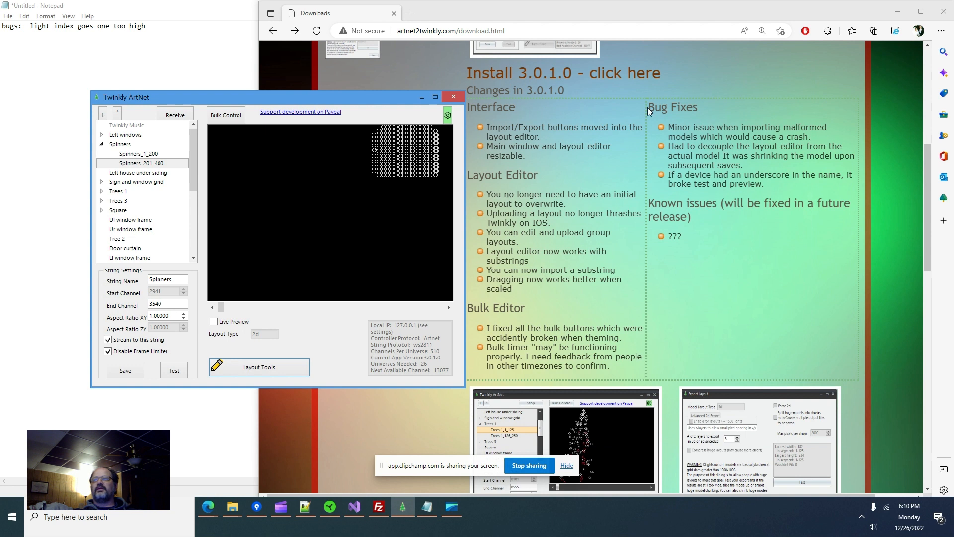
- Preview the Spinners group with both grids, then open the Spinners_1_200 layout editor
click(120, 145)
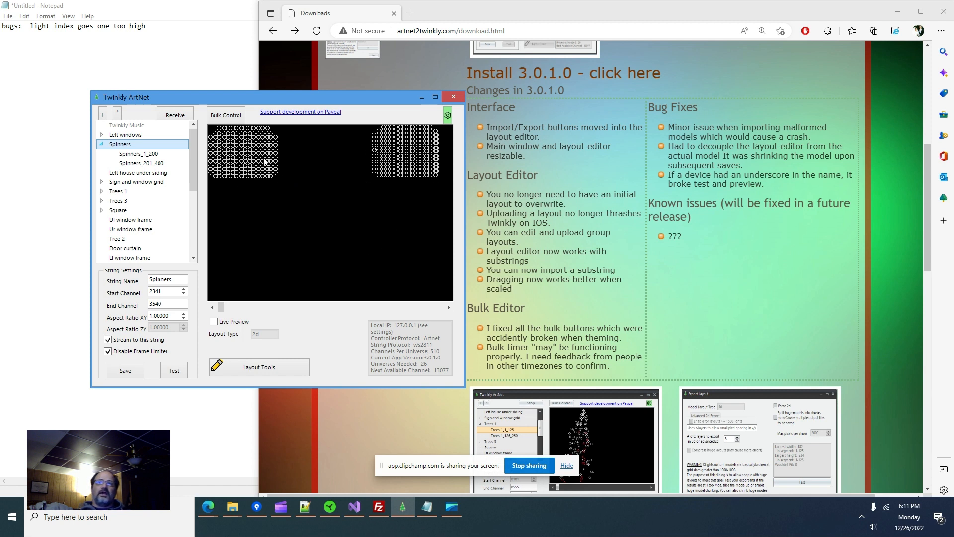
click(139, 154)
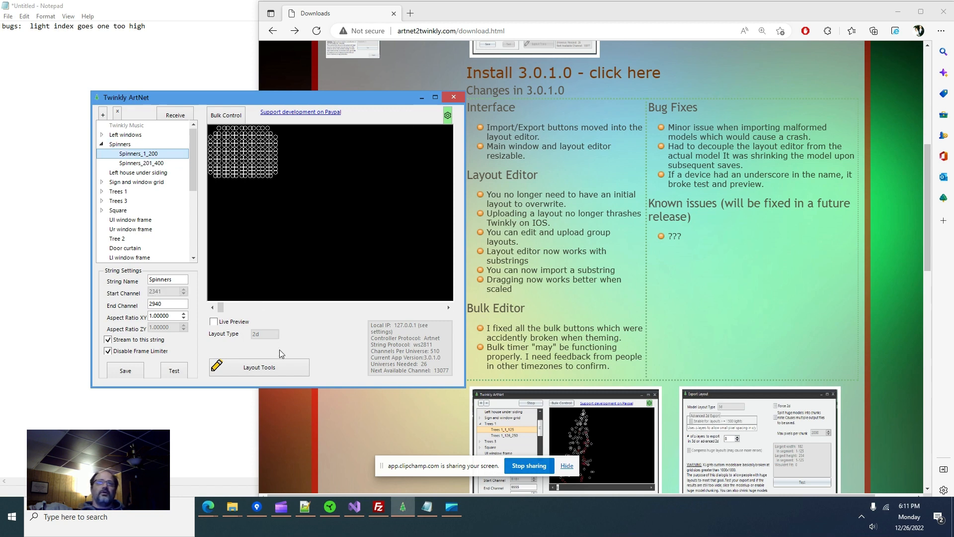
click(275, 368)
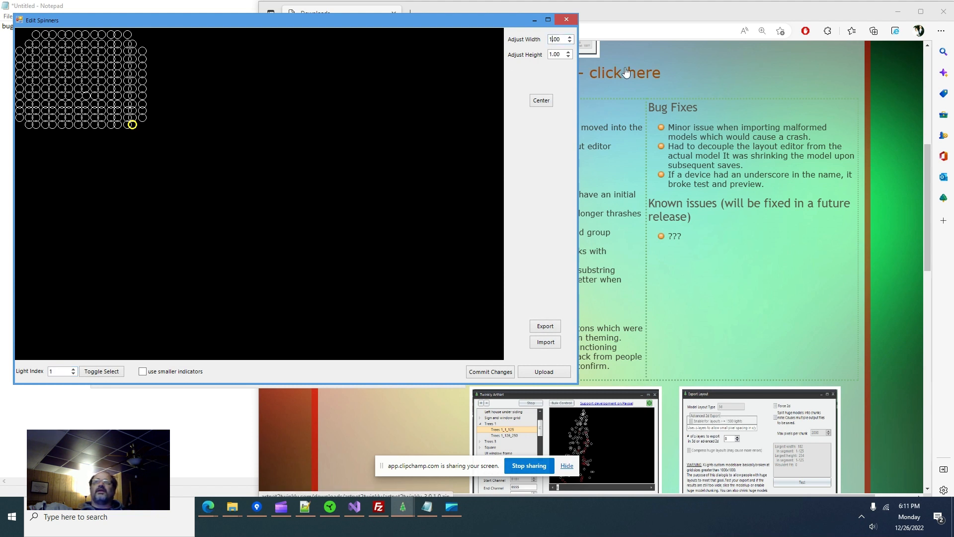
- Raise the Spinners_1_200 width scale to 3.49
text(3)
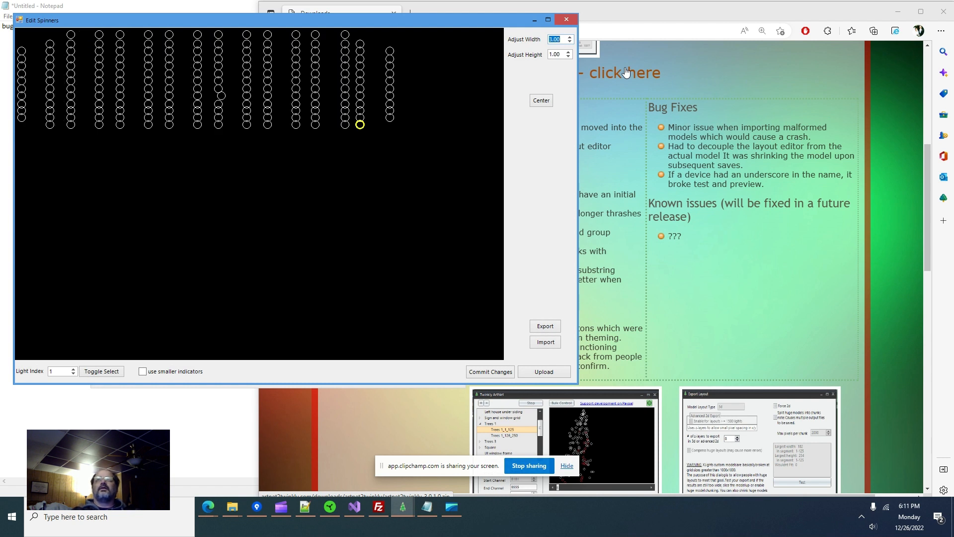
click(561, 40)
key(Return)
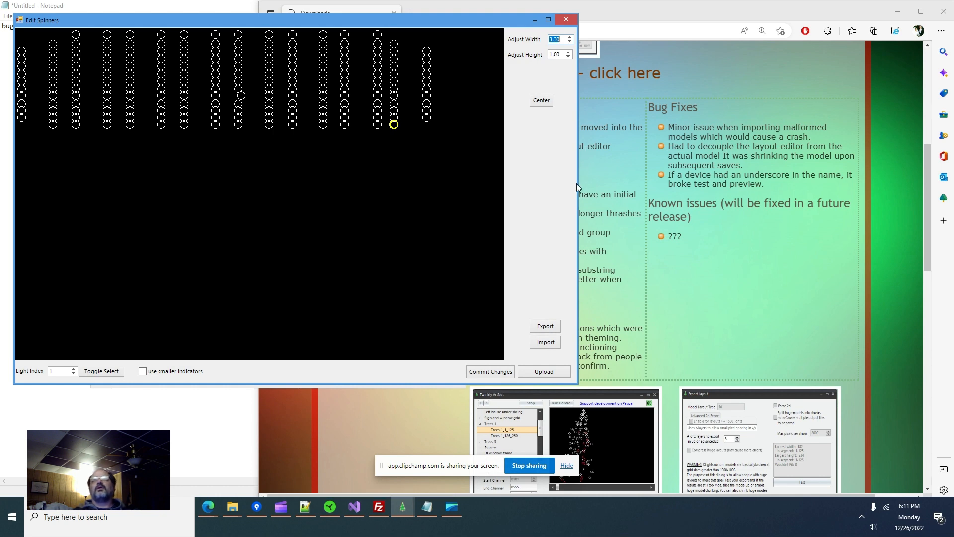
drag(577, 184, 531, 183)
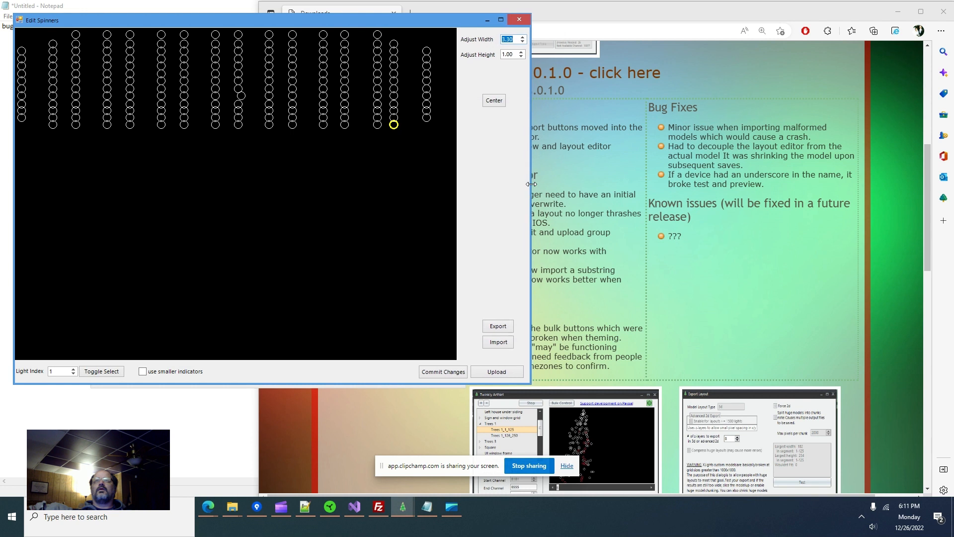
click(522, 37)
click(522, 37)
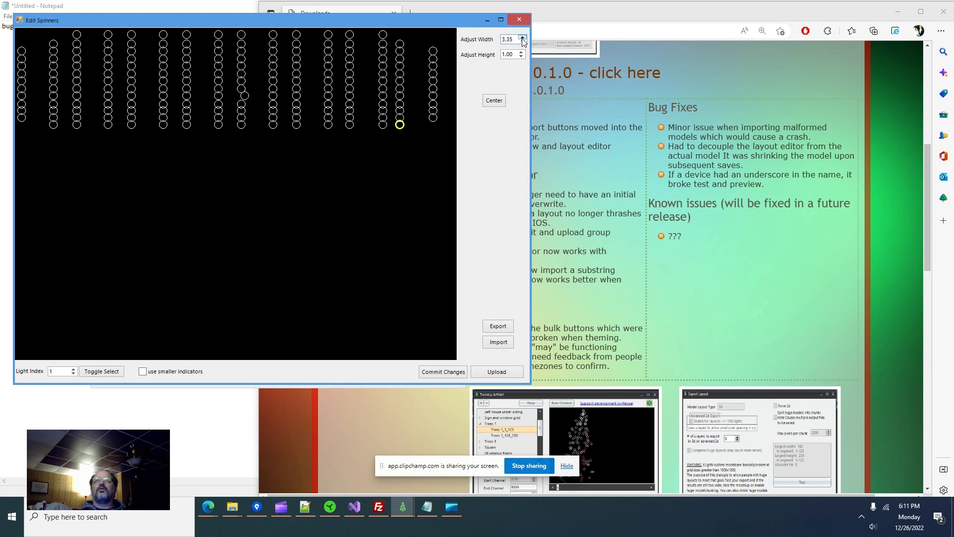
click(522, 37)
click(523, 37)
click(523, 37)
click(522, 37)
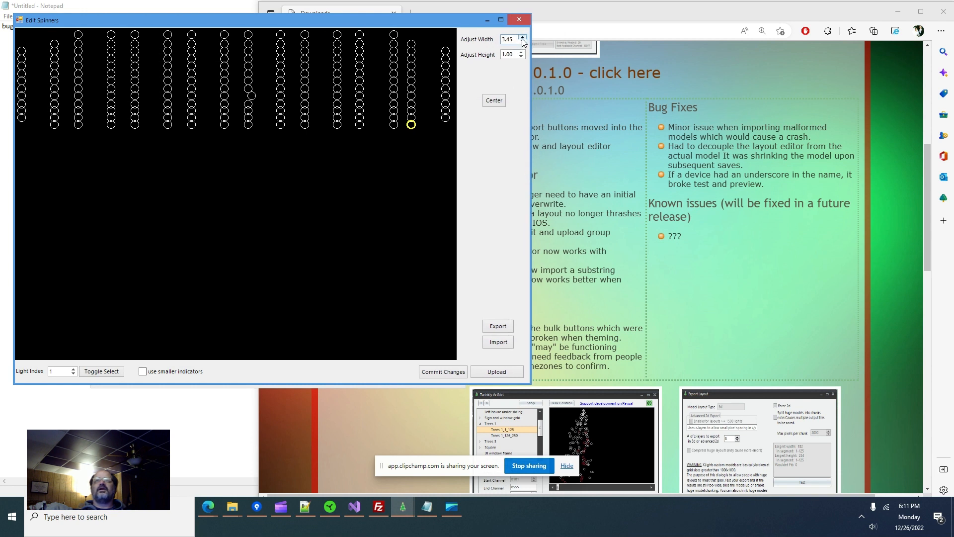
click(523, 37)
click(523, 37)
click(522, 37)
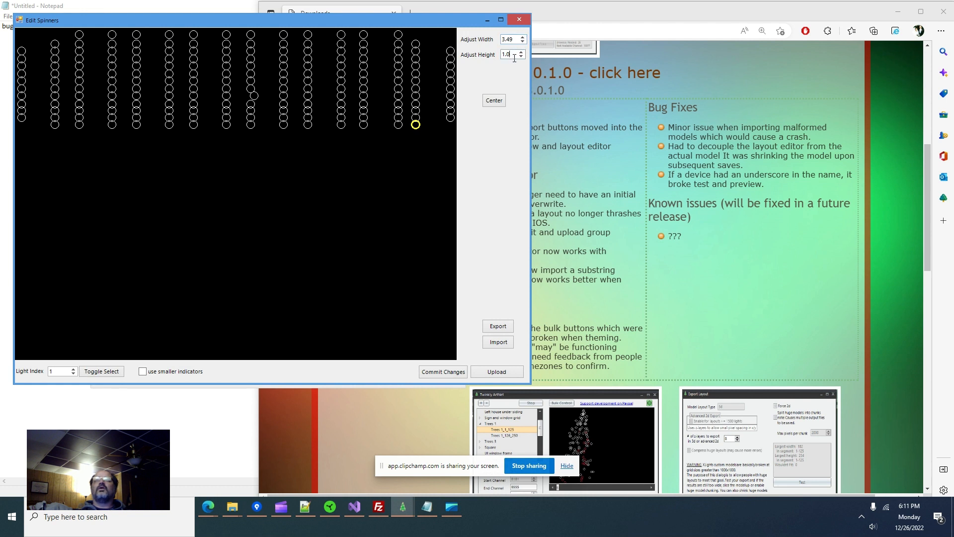
- Set the height scale to 3.49 and move the editor aside
text(3.49)
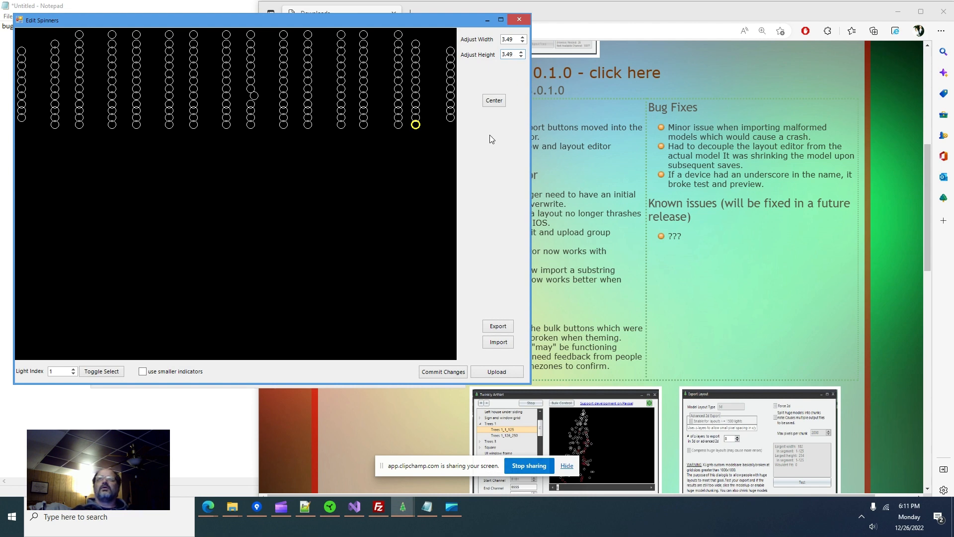
click(516, 40)
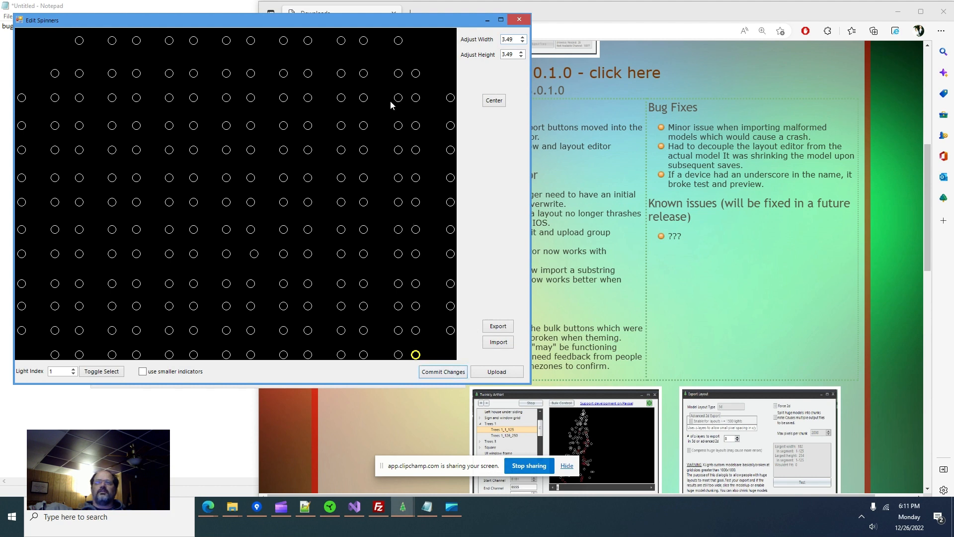
drag(404, 24, 861, 44)
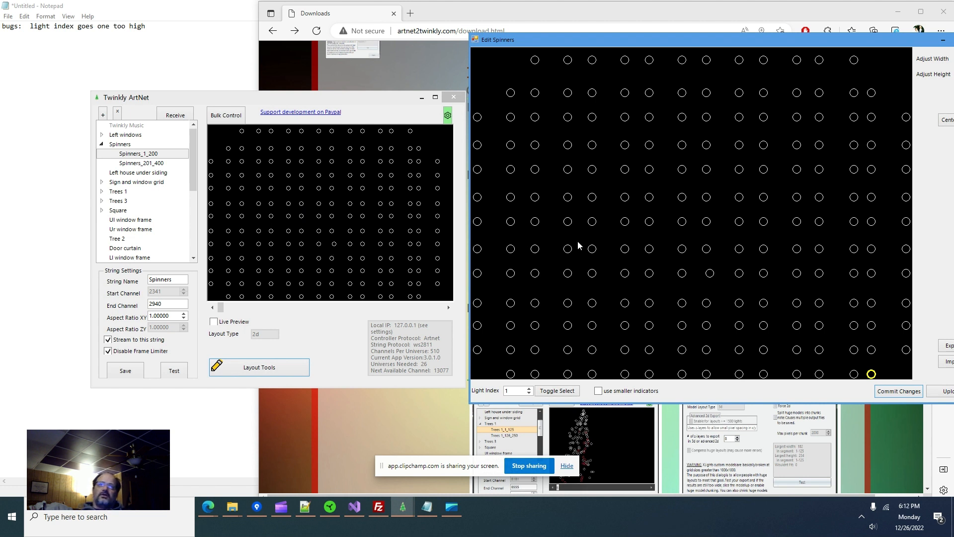
- Nudge light 70 slightly up and left, commit, and close the Edit Spinners window
click(709, 273)
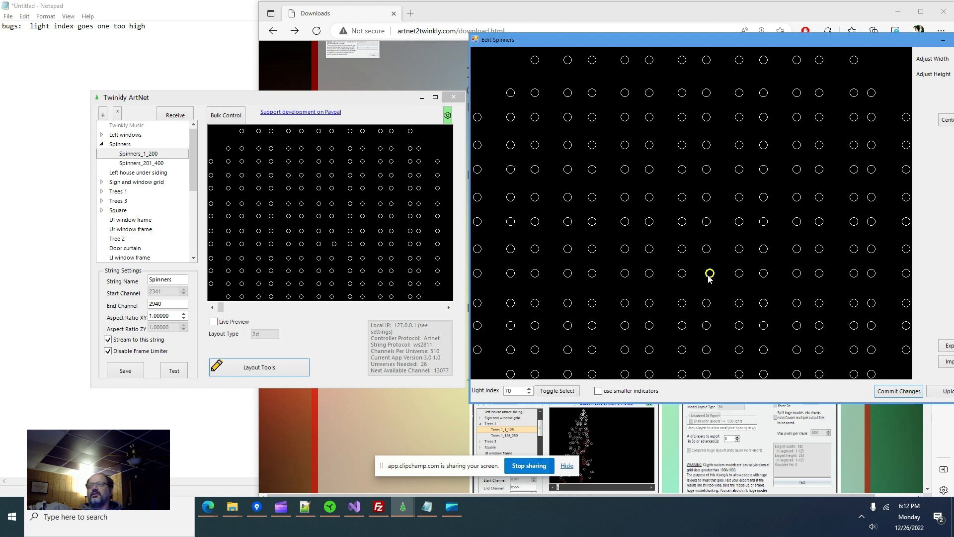
drag(708, 275, 707, 271)
click(886, 391)
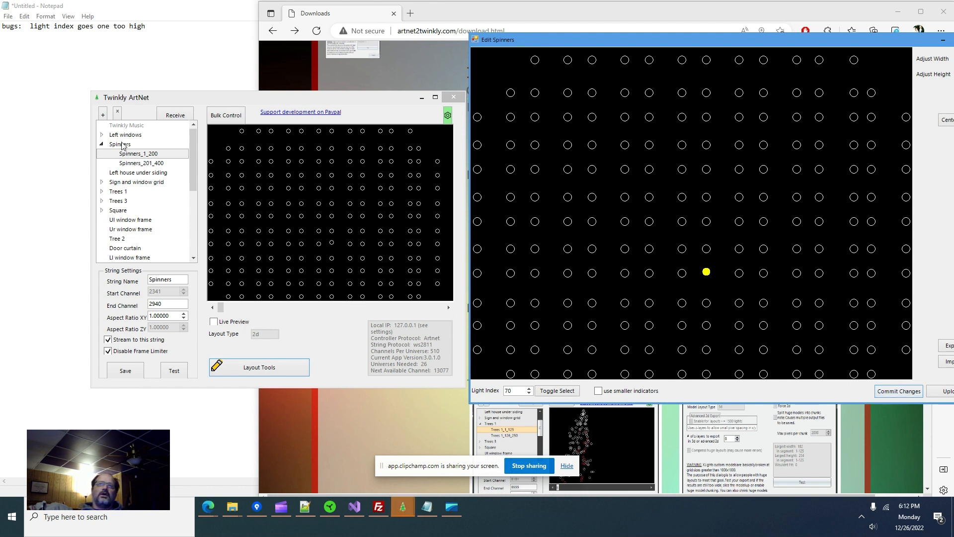
drag(895, 42, 822, 38)
click(904, 35)
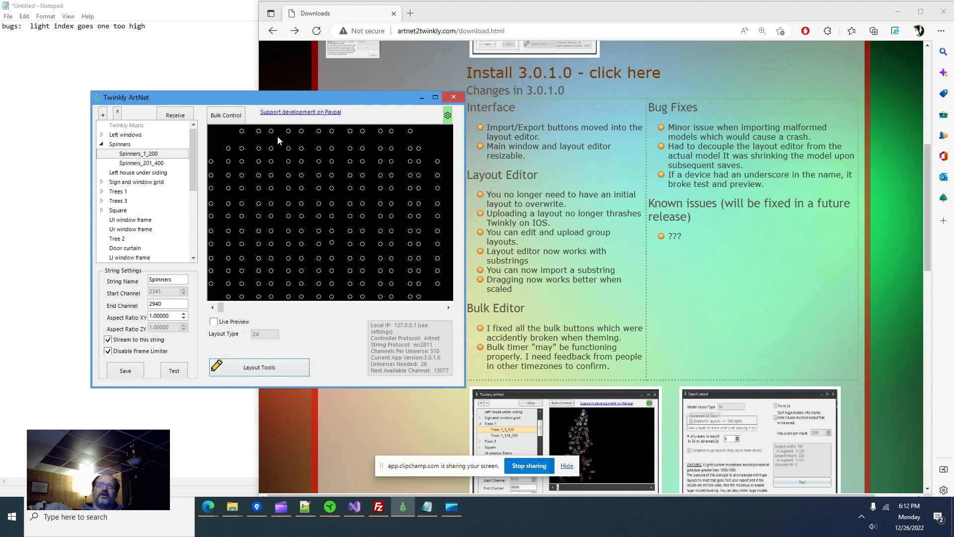
- Preview Spinners_201_400 and Group: Fence, then show the Group: Big tree layout
click(139, 164)
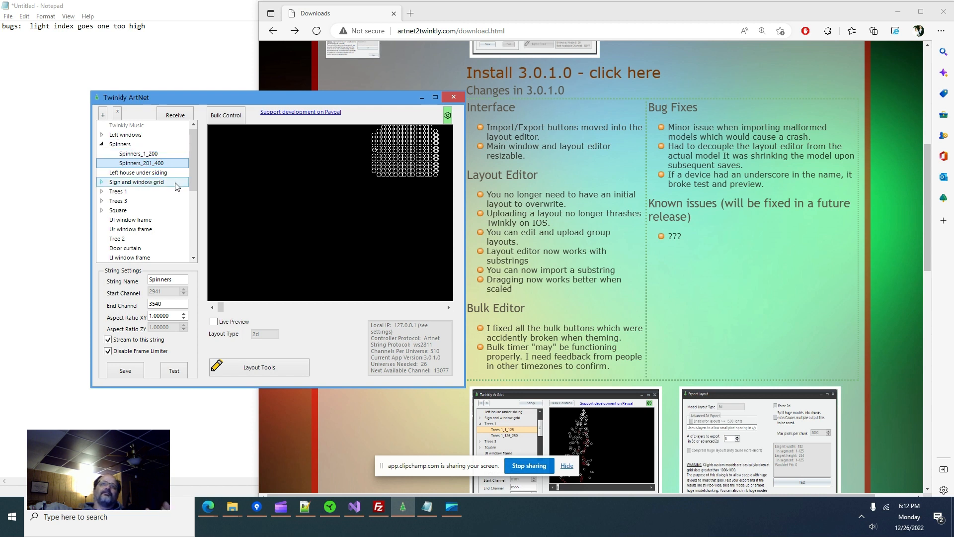
scroll(160, 199, down, 2)
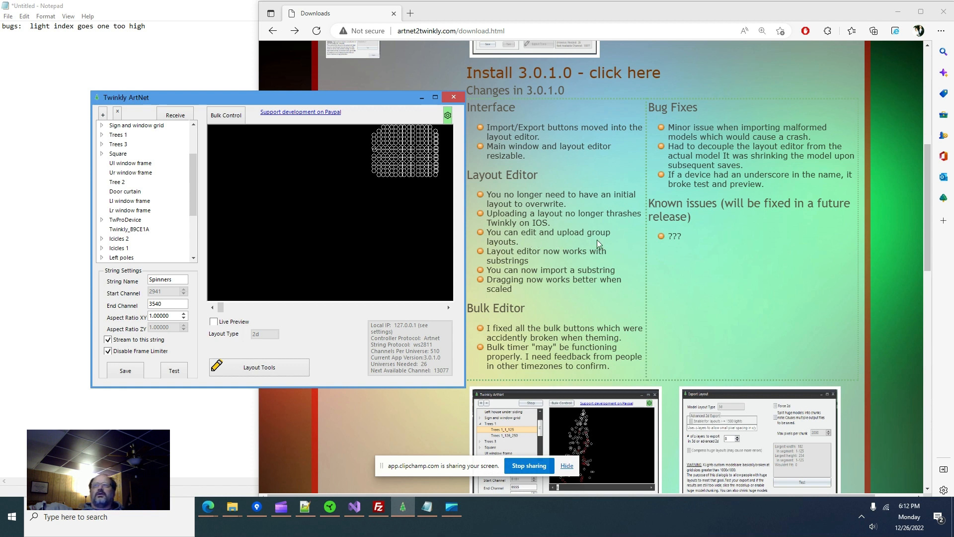
scroll(187, 233, down, 3)
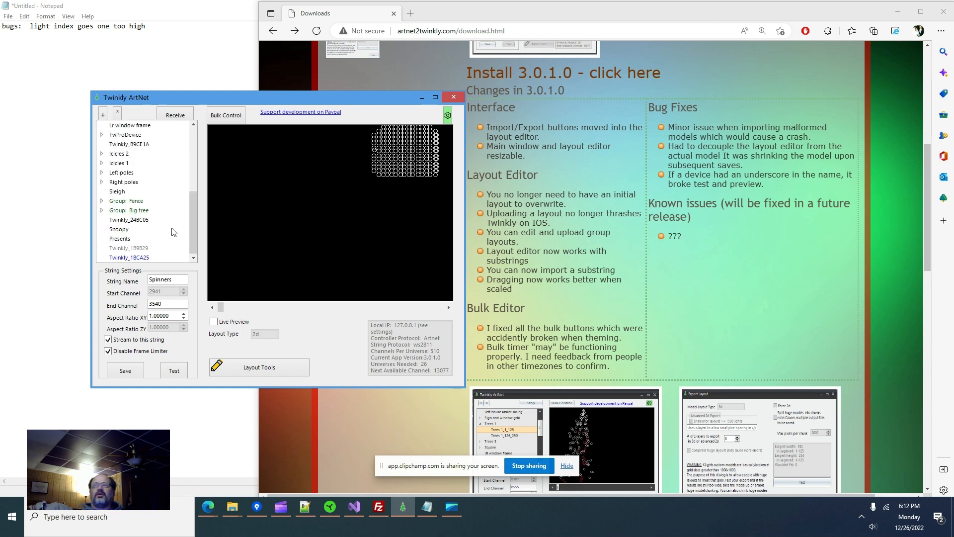
click(133, 204)
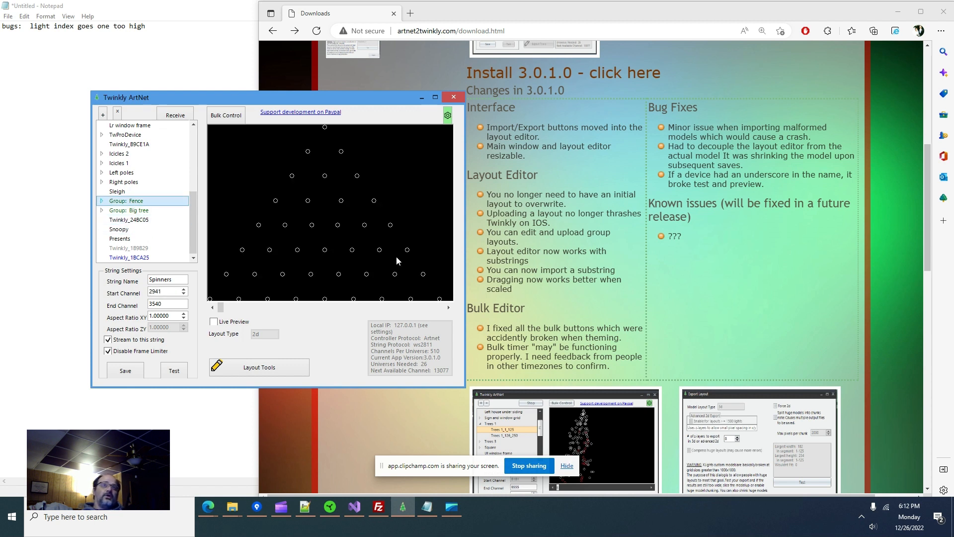
click(156, 213)
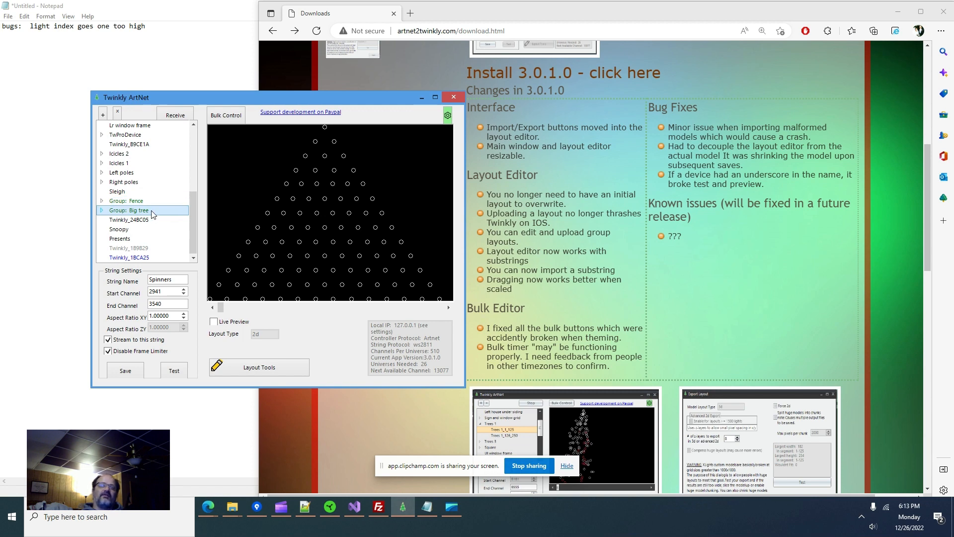
- Open the Group: Big tree layout editor, then bring the Notepad bug list forward
click(273, 369)
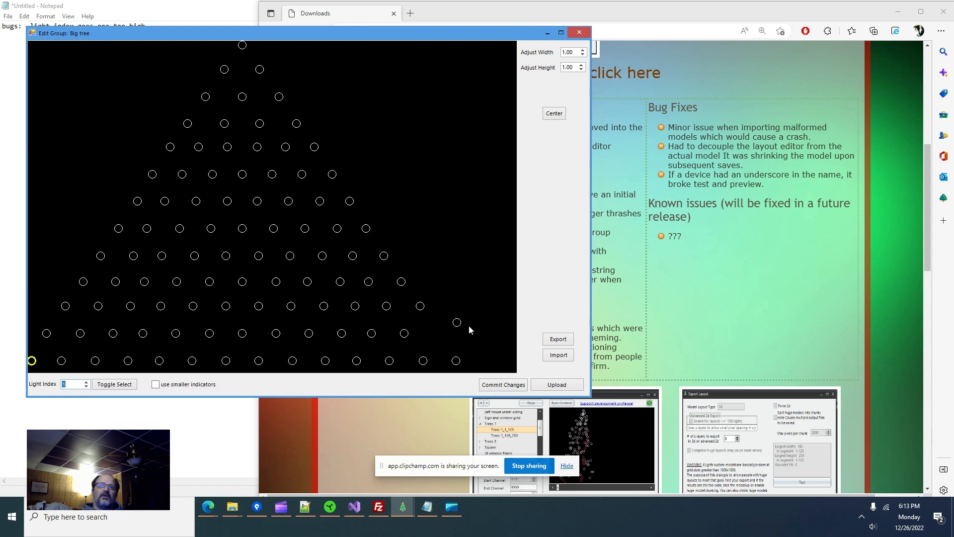
drag(417, 41, 594, 344)
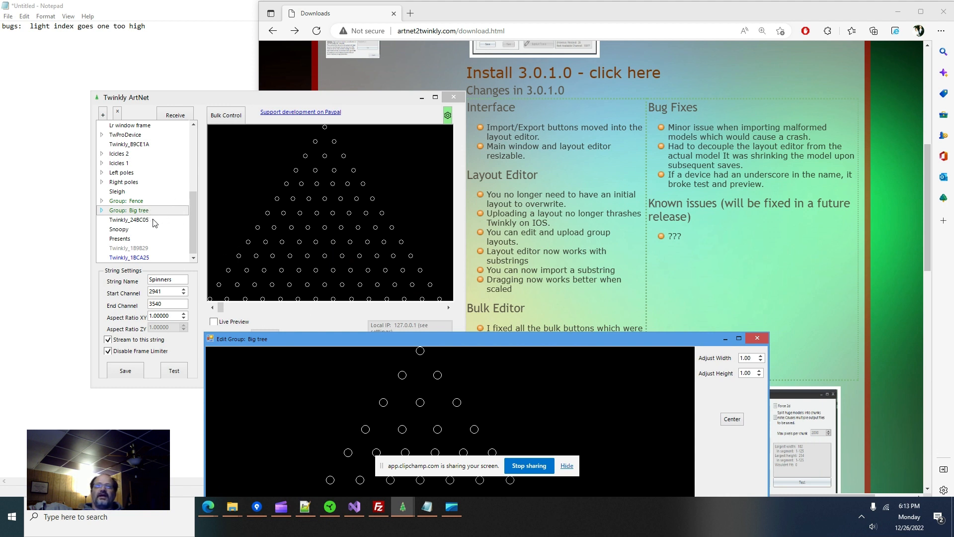
drag(414, 343, 481, 58)
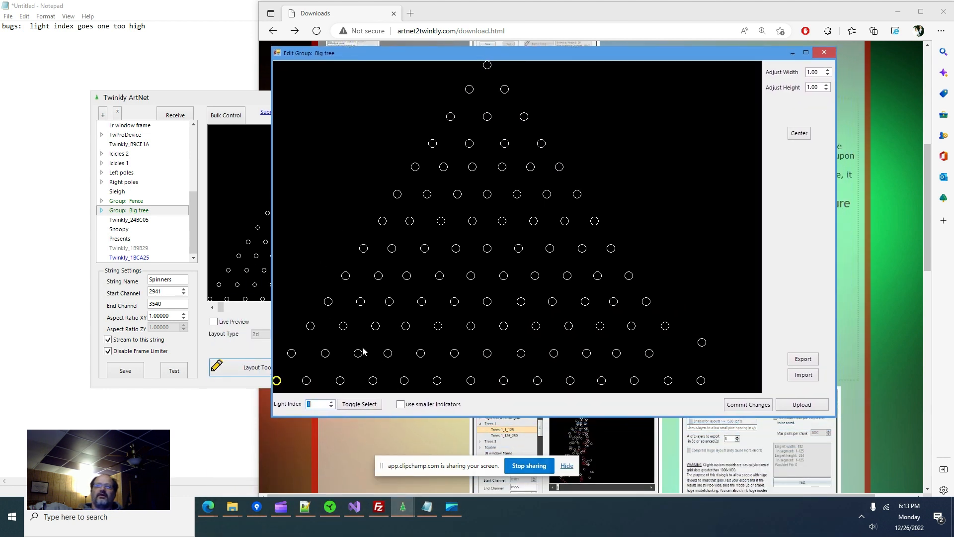
click(427, 507)
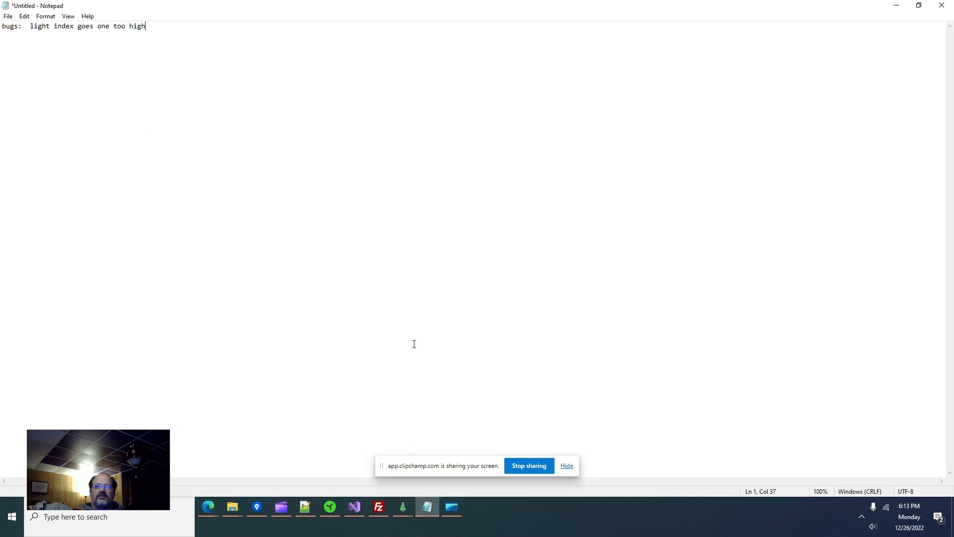
- Add the bug line 'group preview not showing downloaded group layout' and minimize Notepad
key(Return)
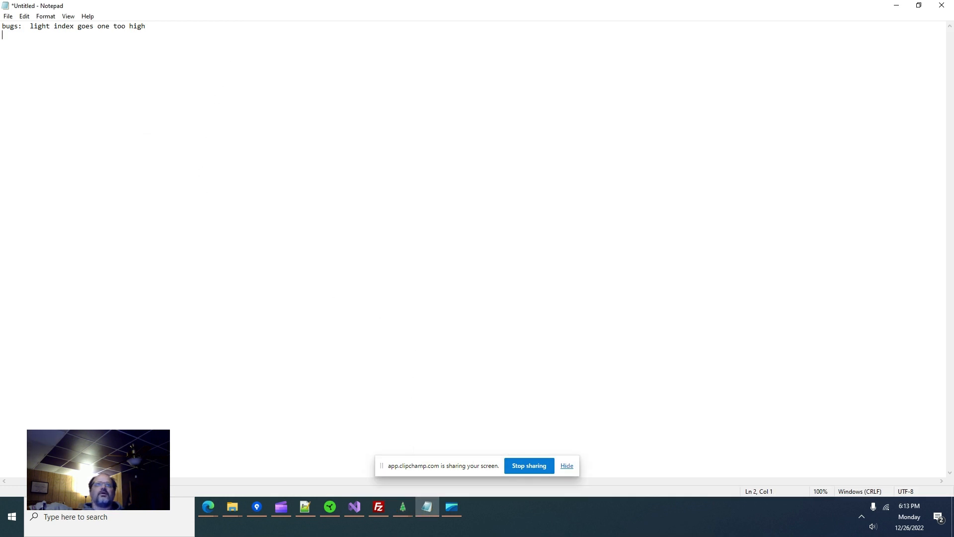
text(P)
key(BackSpace)
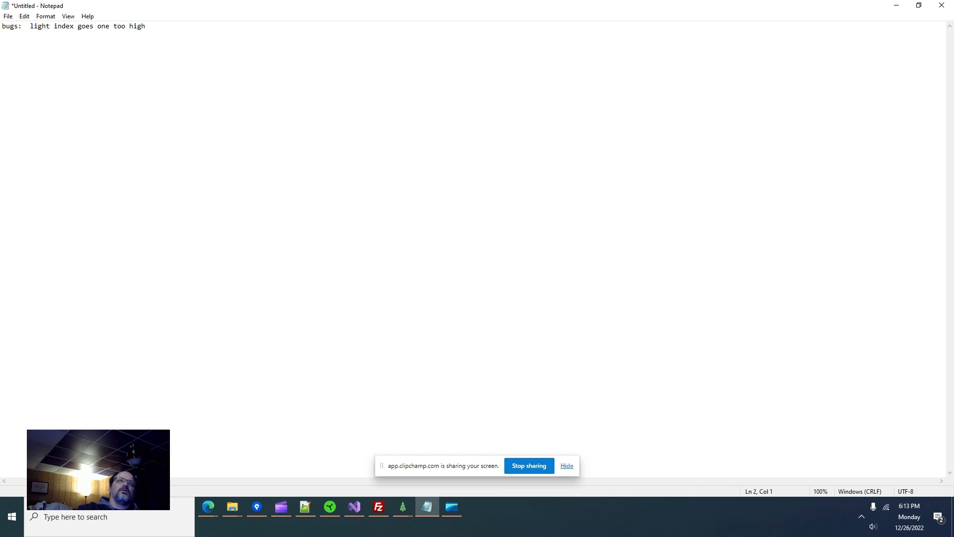
text(group preview not showing down)
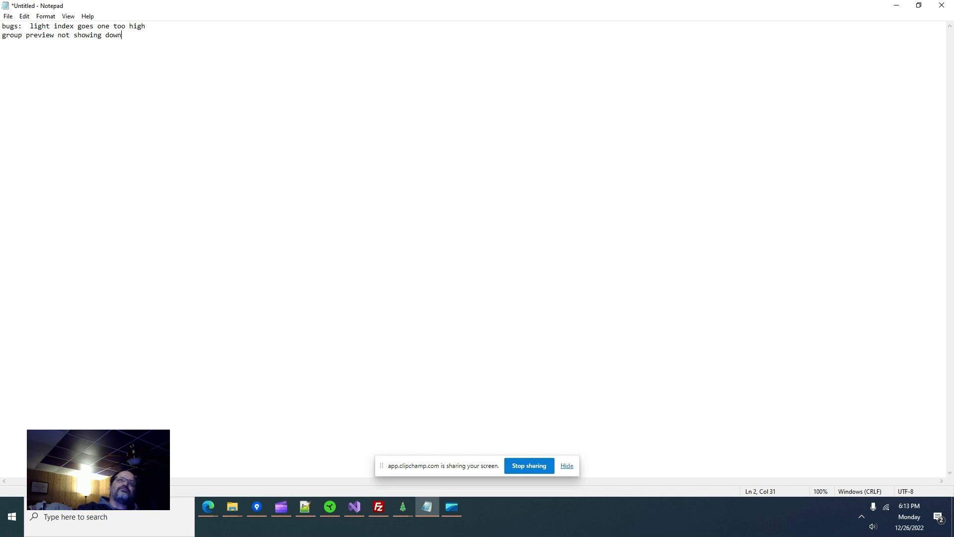
text(loaded group layout)
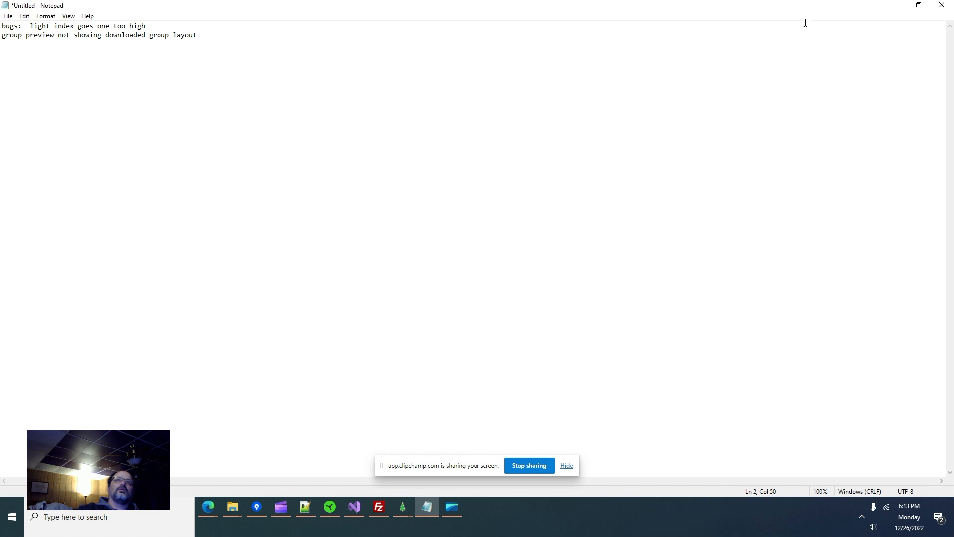
click(896, 5)
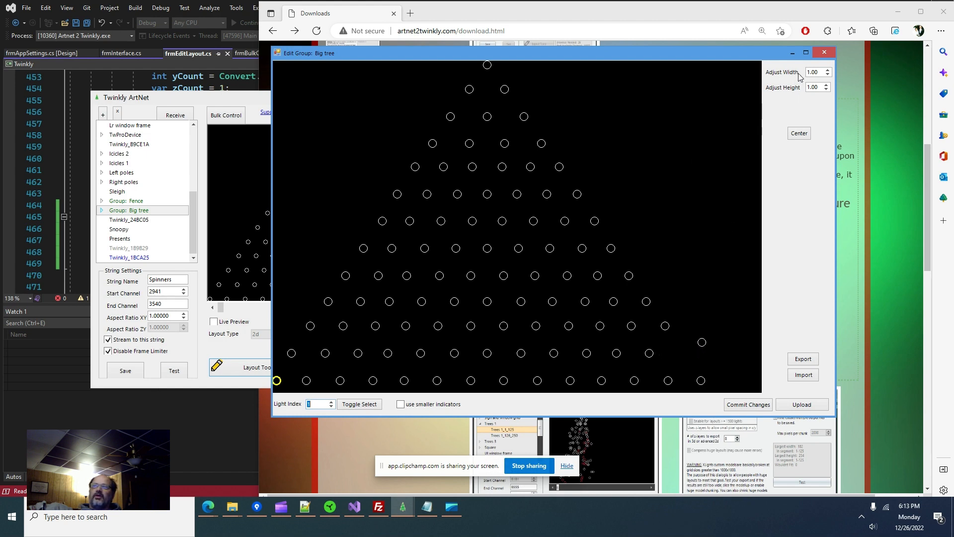
- Close the Big tree editor and expand Group: Big tree in the model tree
click(824, 52)
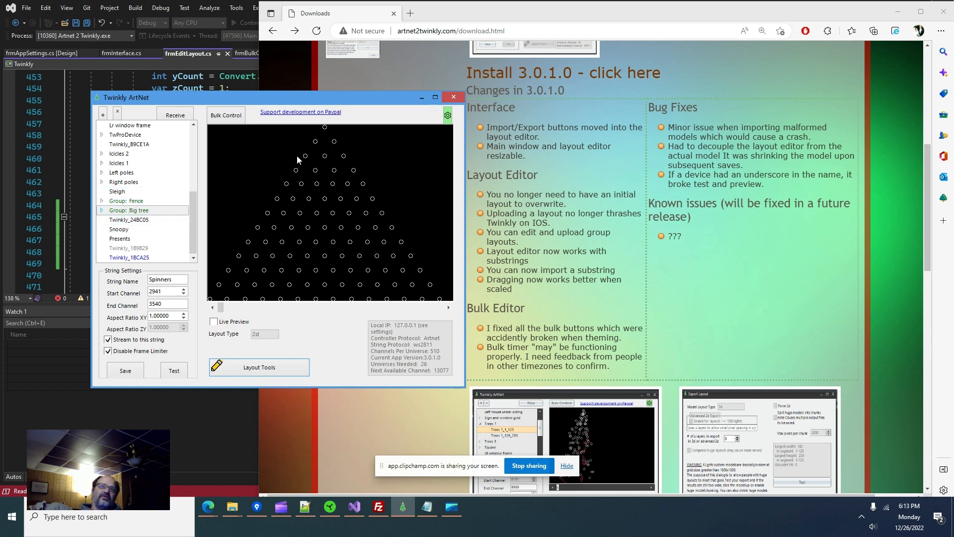
click(102, 212)
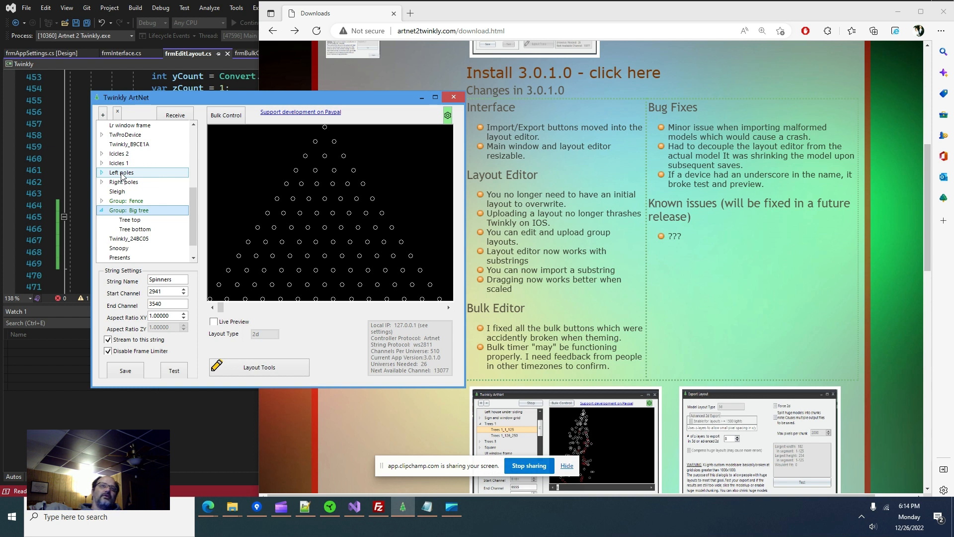
scroll(129, 189, up, 2)
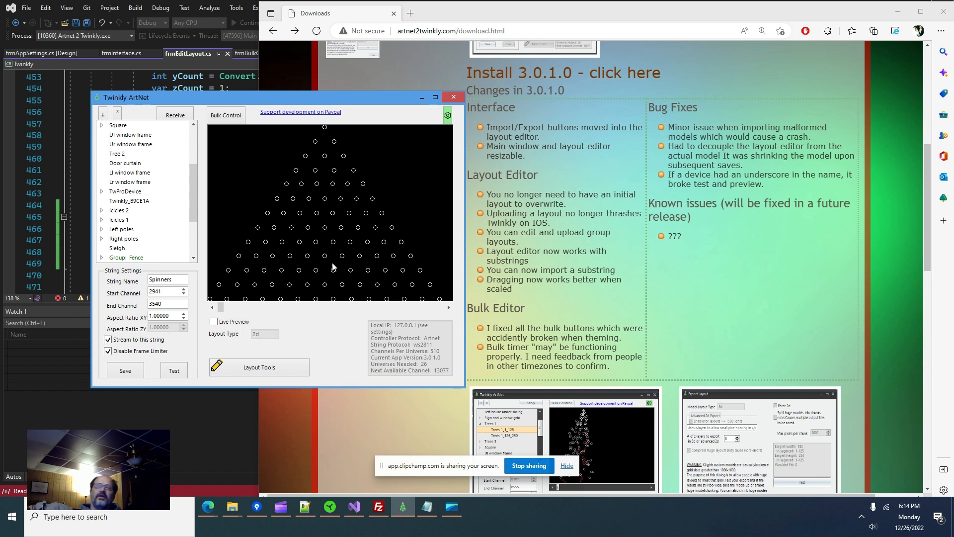
scroll(137, 185, up, 2)
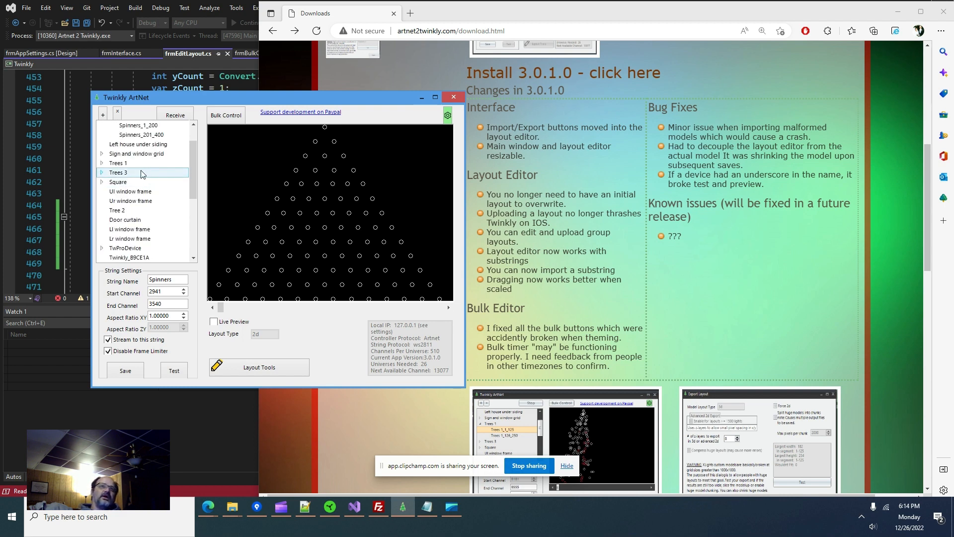
- Select the Sign and window grid substring starting at channel 6441 and open its layout editor
click(148, 155)
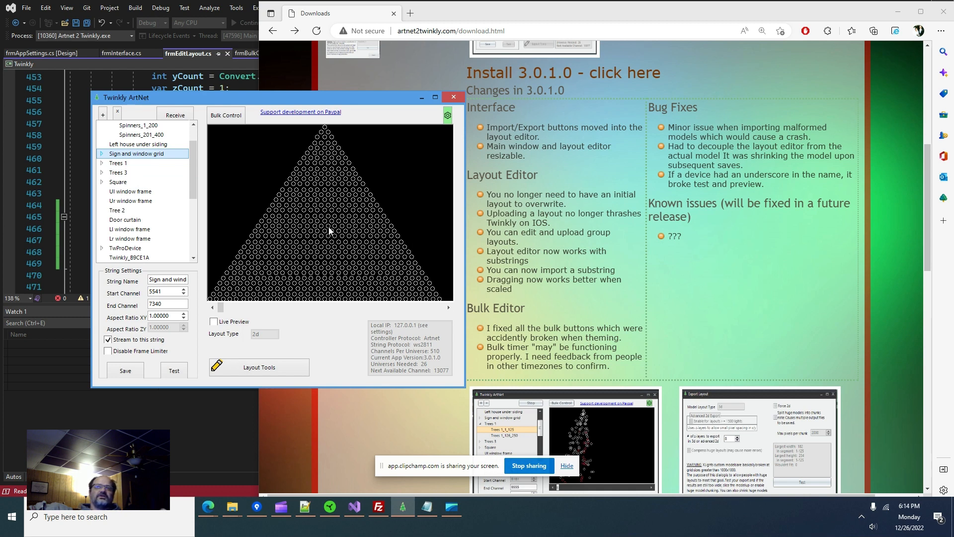
click(102, 154)
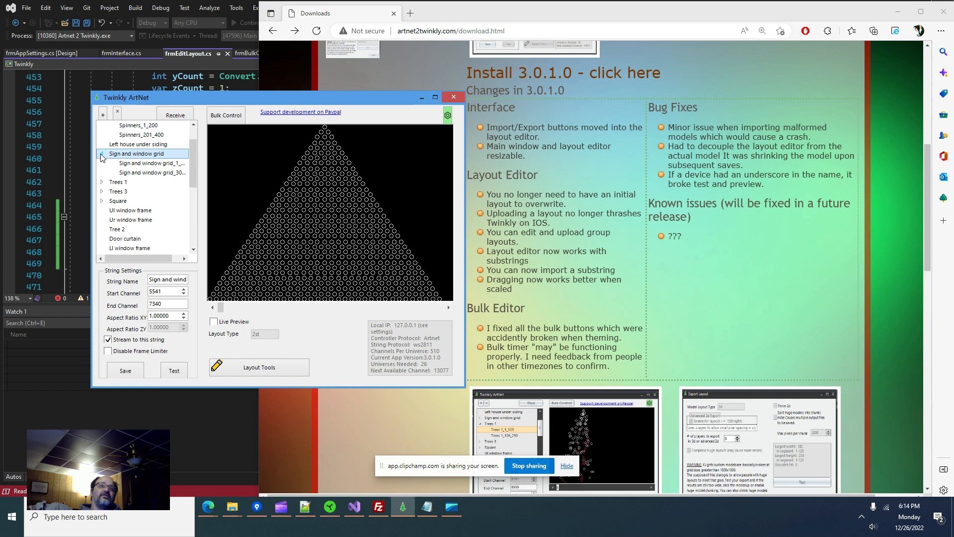
click(143, 174)
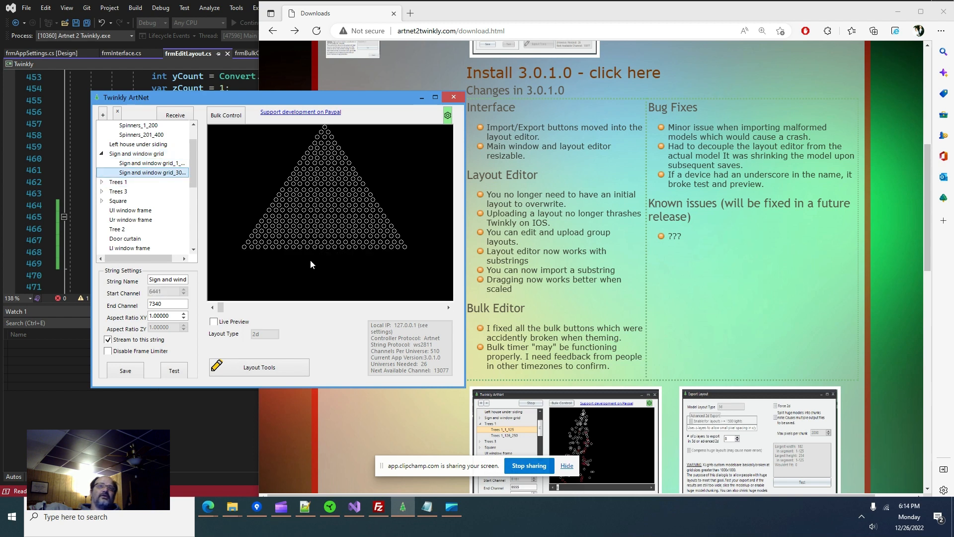
click(276, 370)
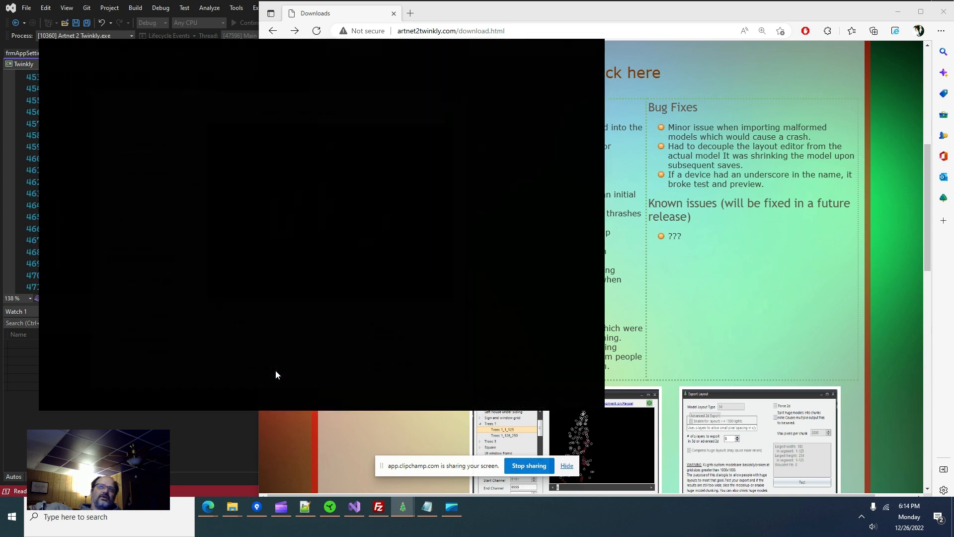
- Import testexport3.xmodel as the substring's layout, commit it, and close the editor
click(572, 369)
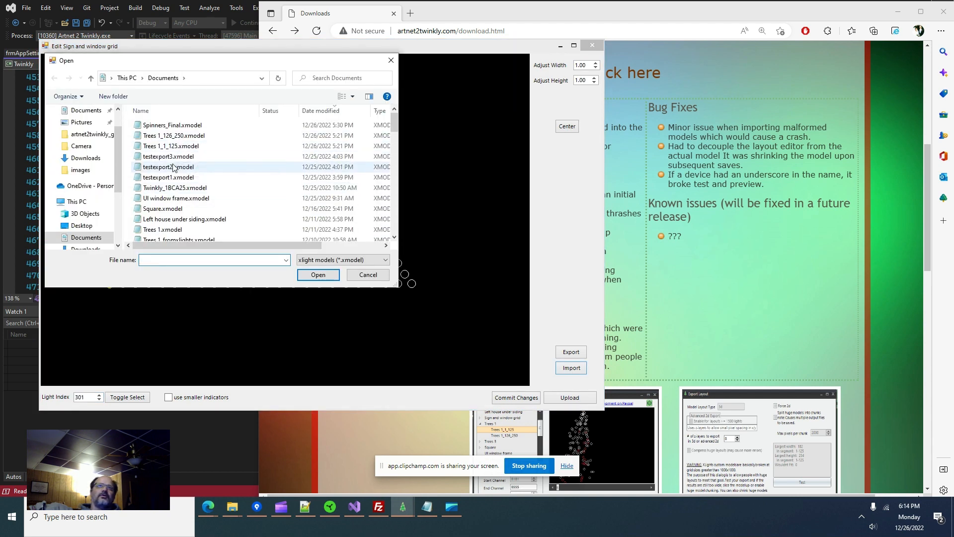
click(211, 157)
click(319, 275)
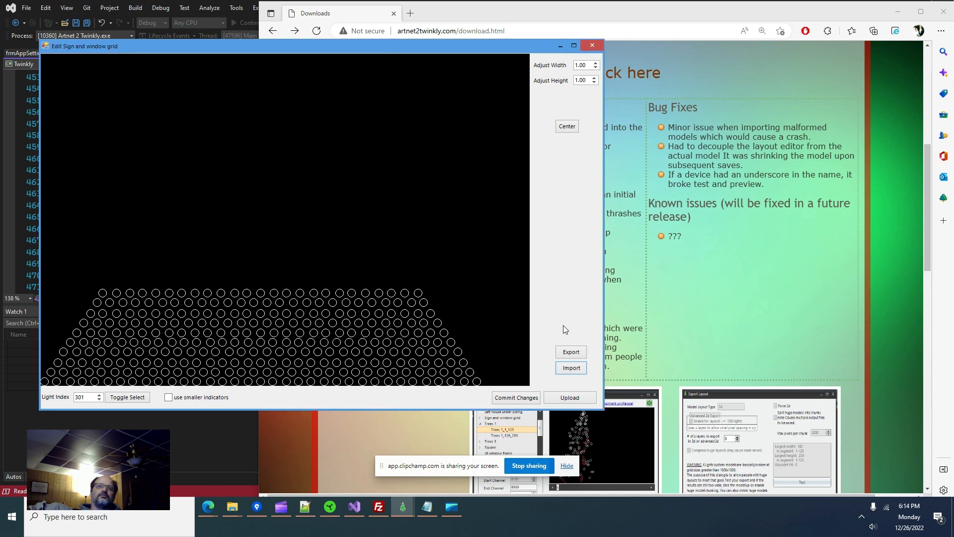
click(519, 398)
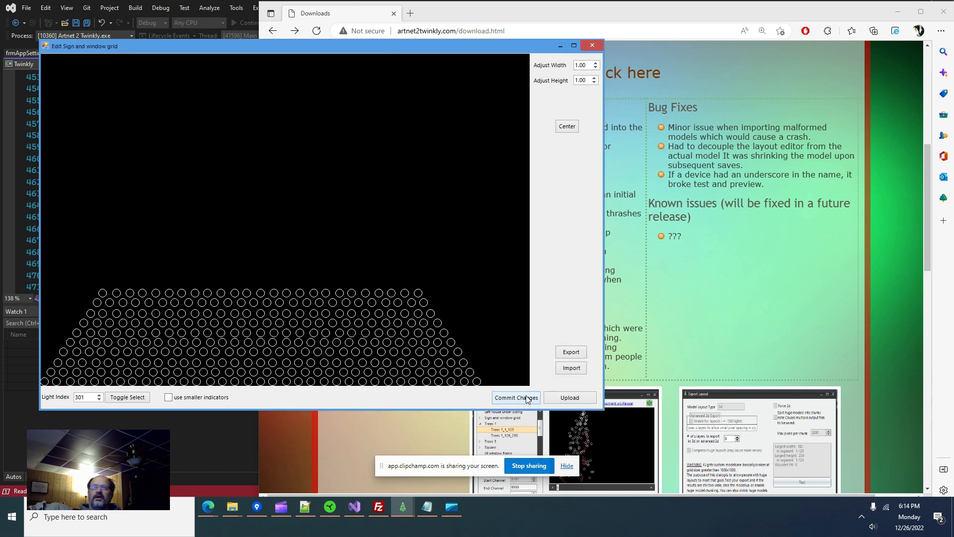
click(592, 46)
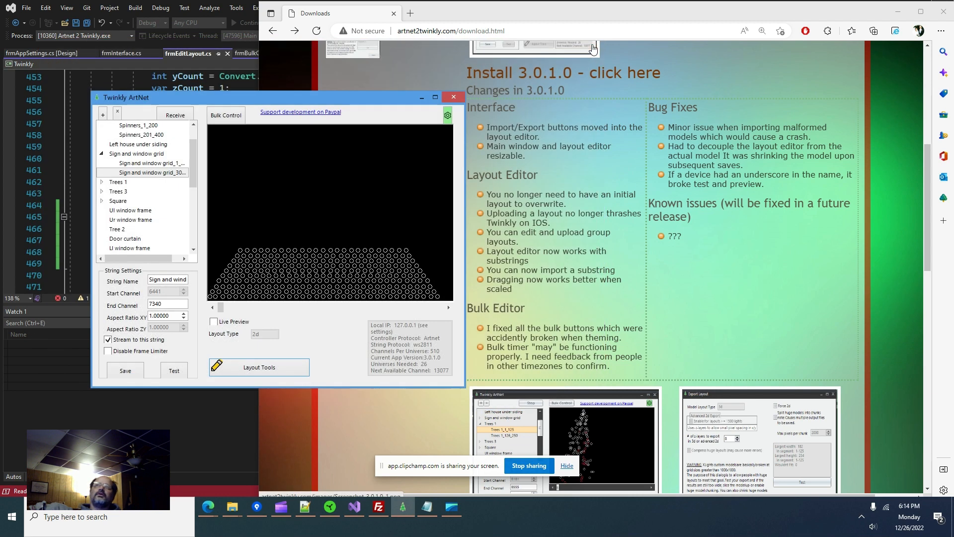
- Preview both Sign and window grid substrings and Trees 1, then open Bulk Control
click(159, 163)
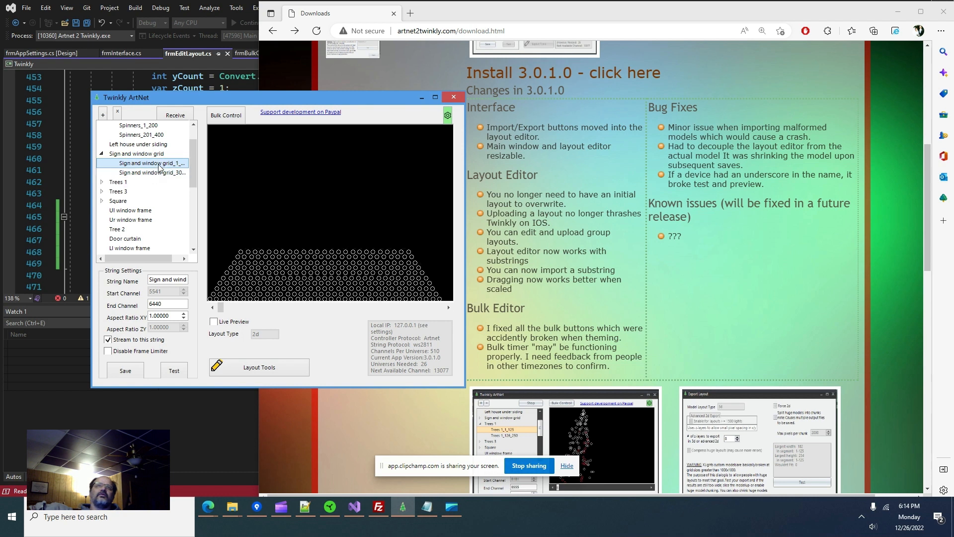
click(156, 182)
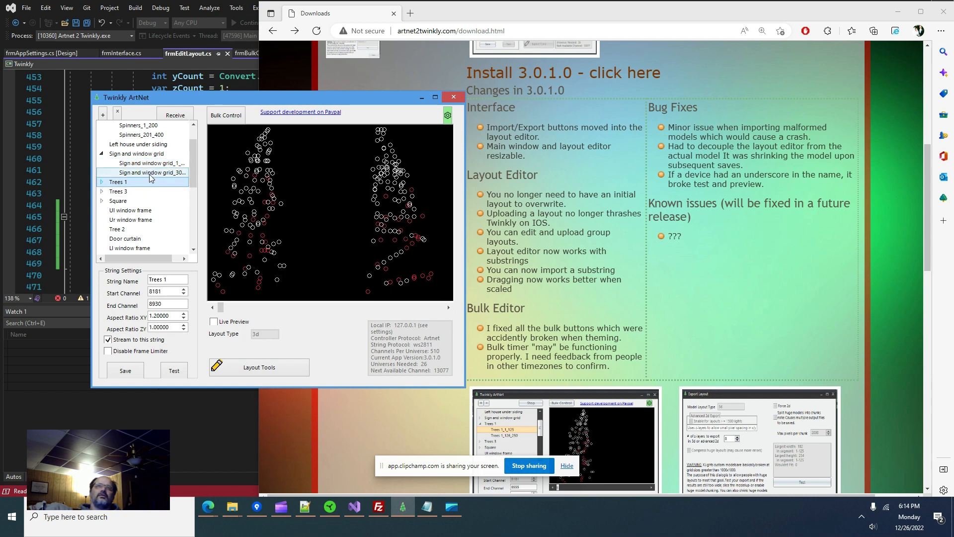
click(158, 164)
click(154, 173)
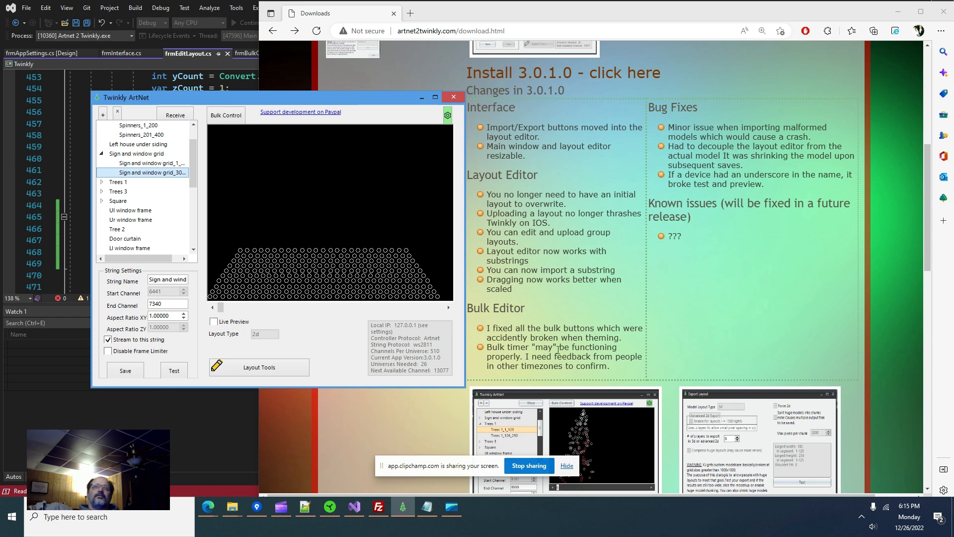
click(227, 114)
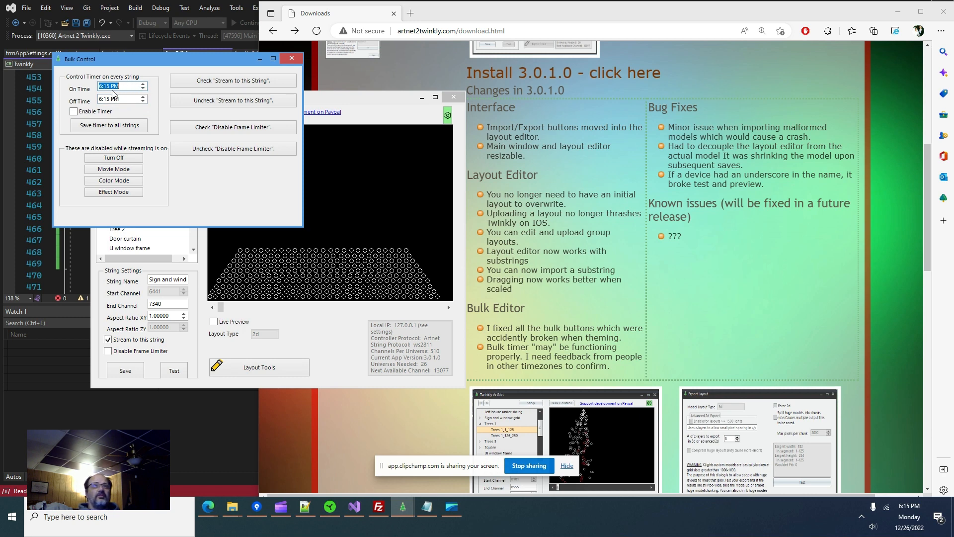
- Set the bulk timer to 5:15 PM on and 6:15 PM off, enable it, and close Bulk Control
click(143, 91)
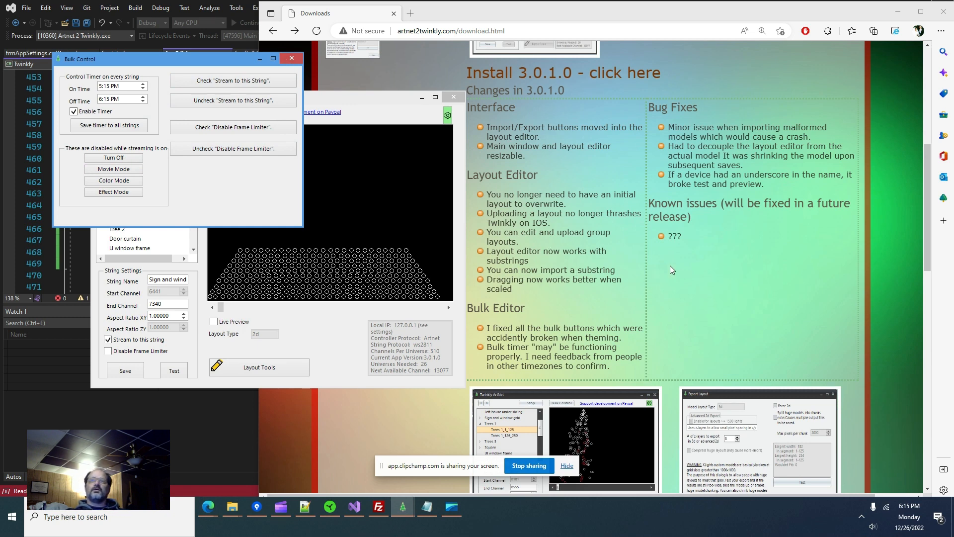
click(376, 124)
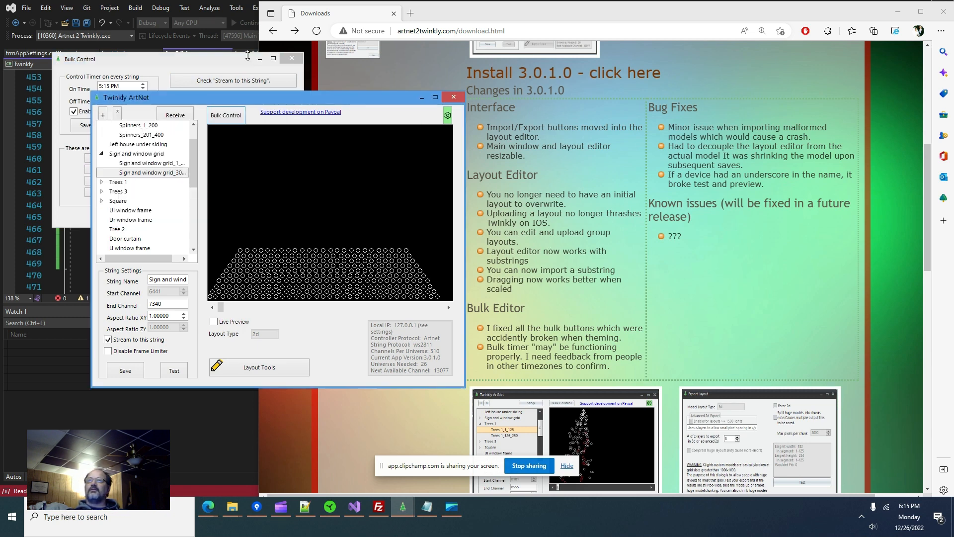
click(222, 58)
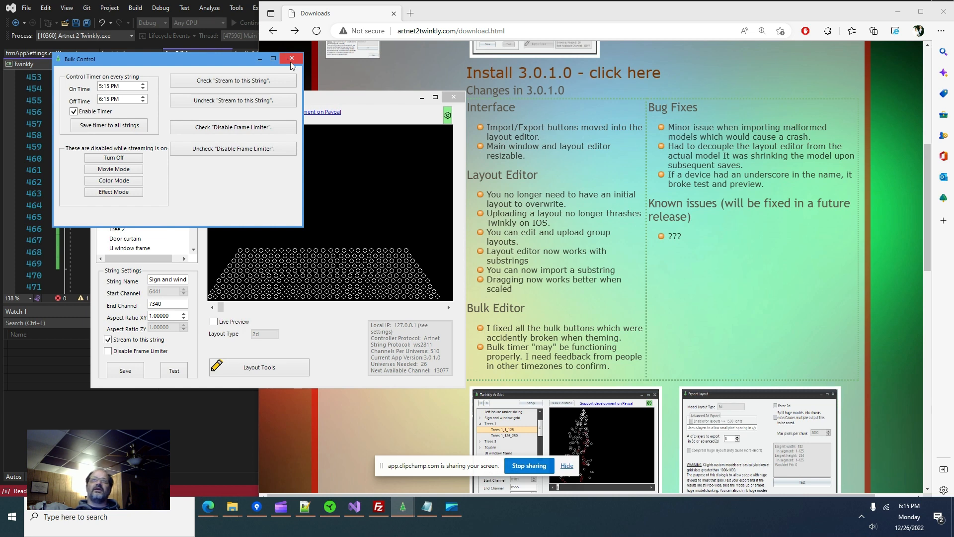
click(292, 59)
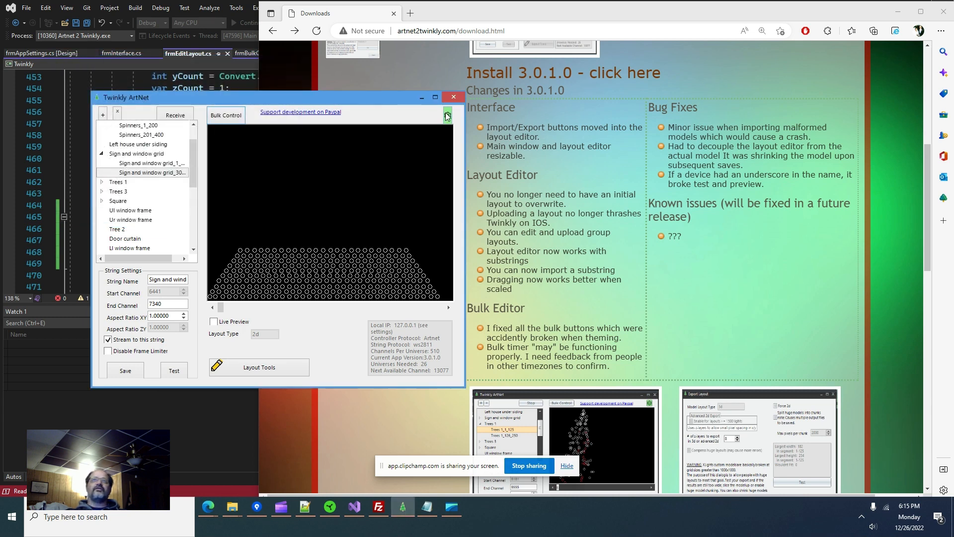
- In program Settings, change the no-signal fallback mode from off to Previous
click(447, 116)
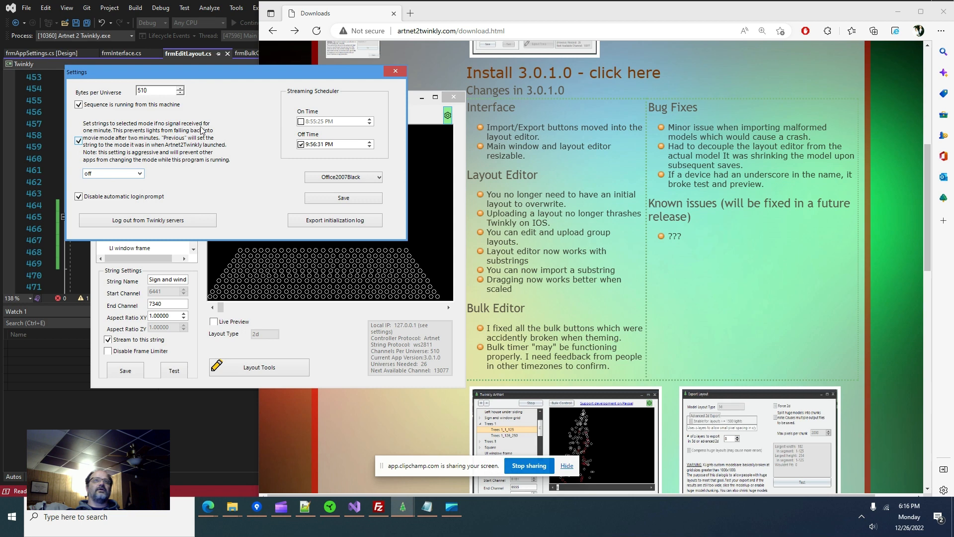
click(141, 174)
scroll(146, 209, down, 1)
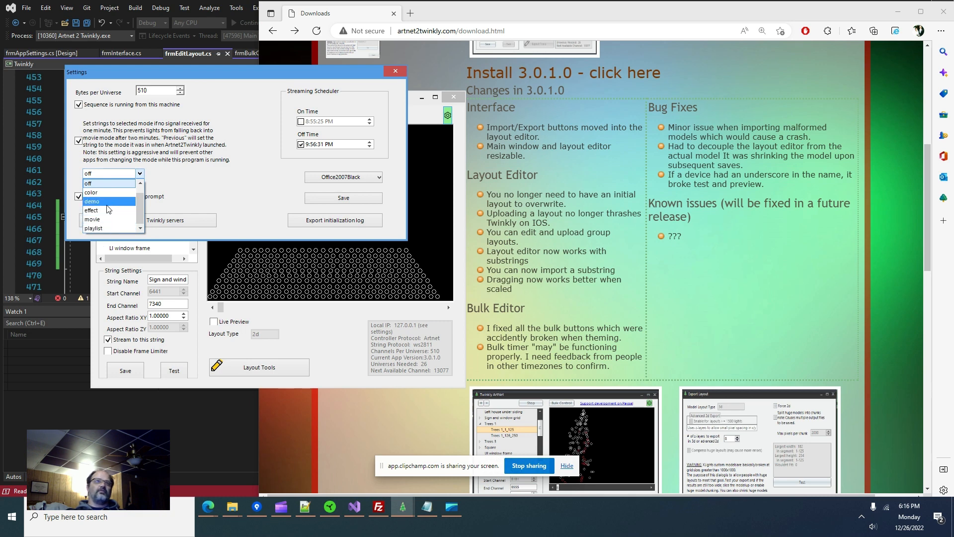
scroll(106, 201, up, 1)
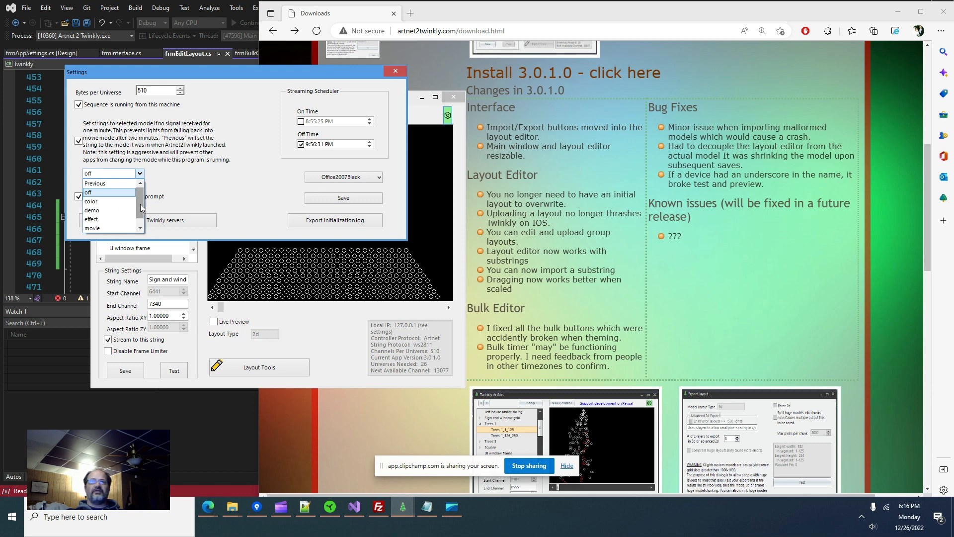
click(104, 185)
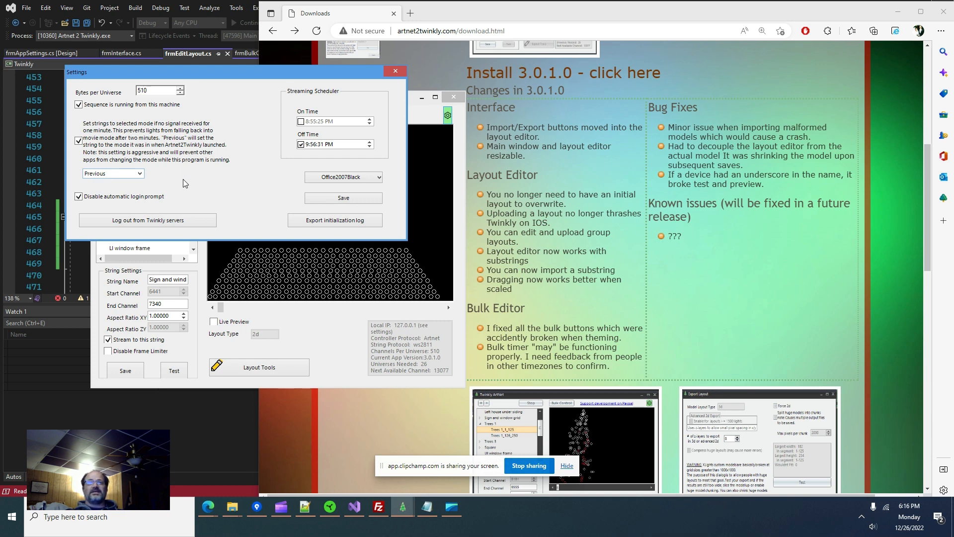
- Close Settings, then reopen and close Bulk Control to return to the main string list
click(387, 72)
click(222, 119)
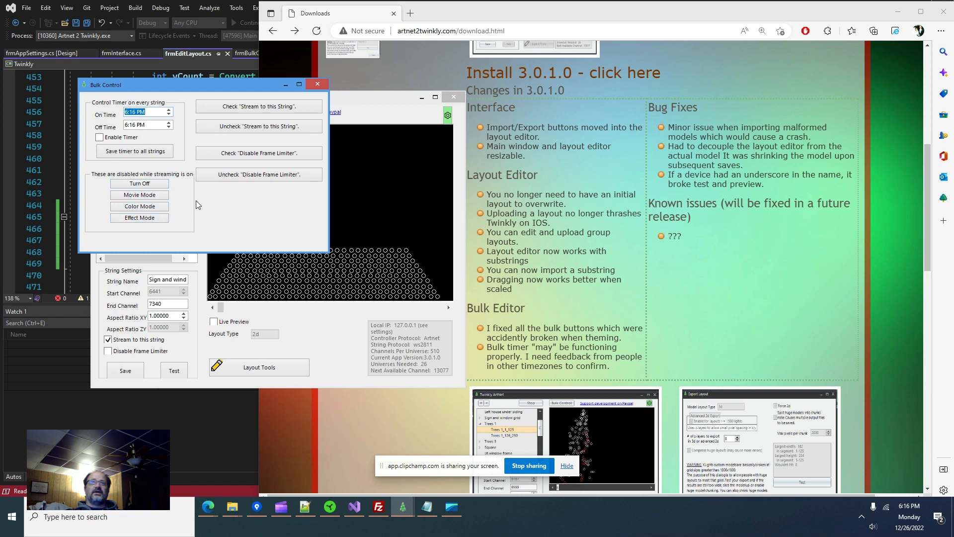
click(318, 85)
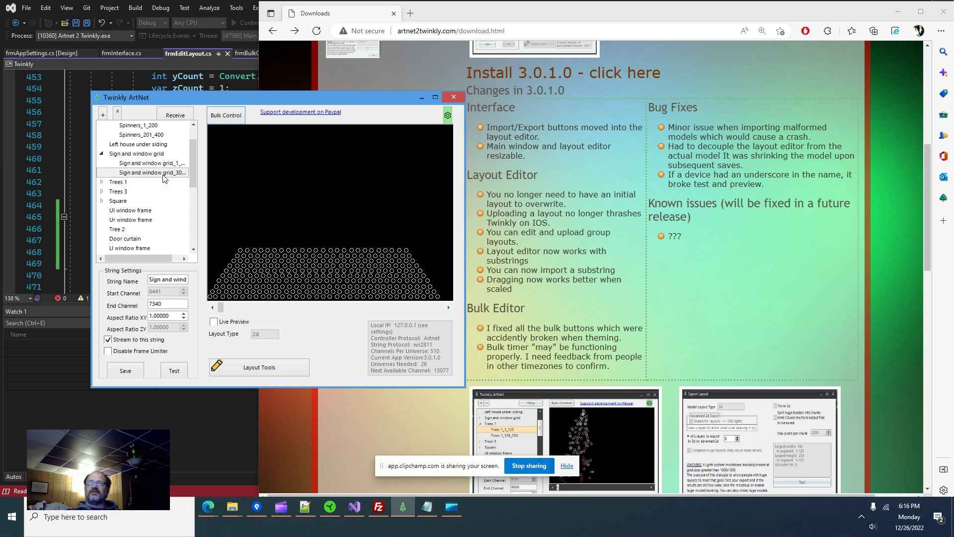
- Preview the Twinkly_B9CE1A string's matrix light grid, channels 8931–9290
scroll(164, 169, up, 1)
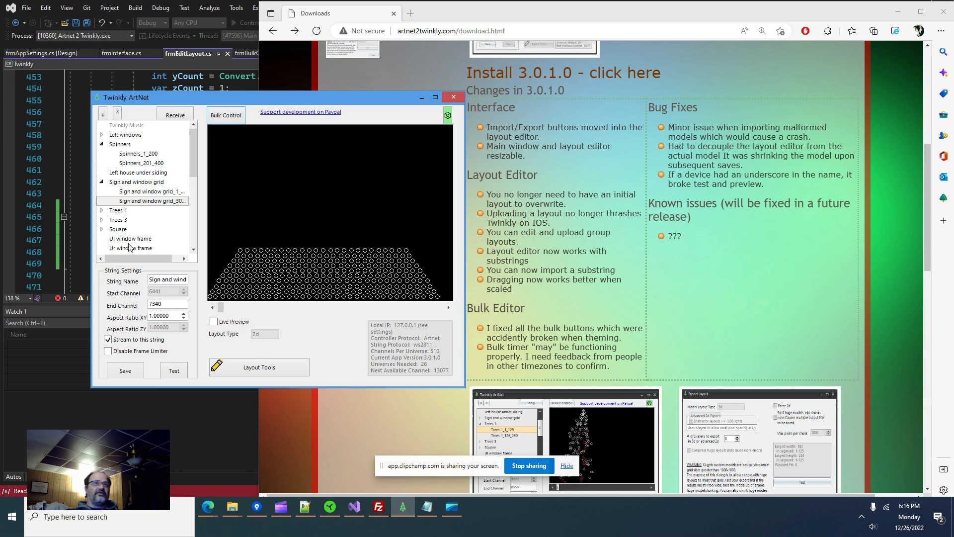
scroll(149, 186, down, 4)
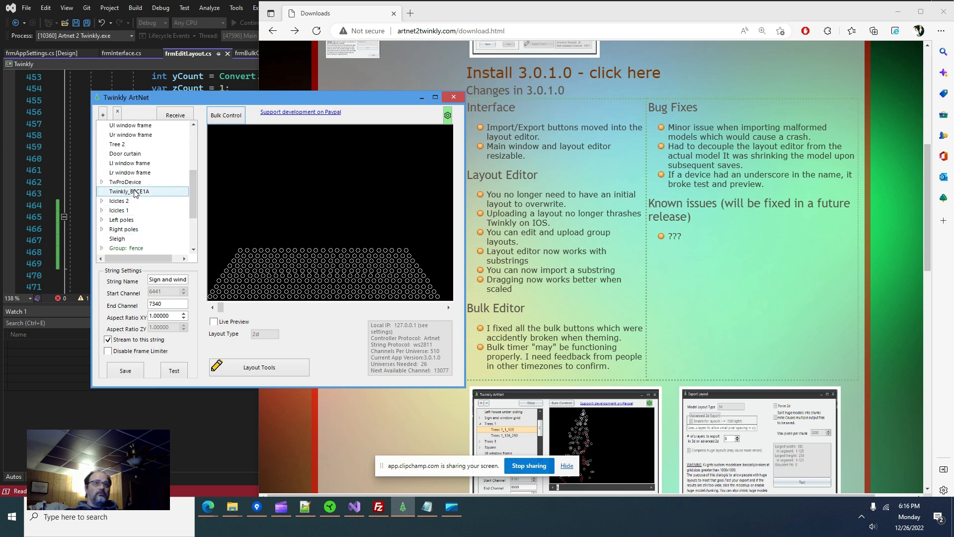
click(149, 192)
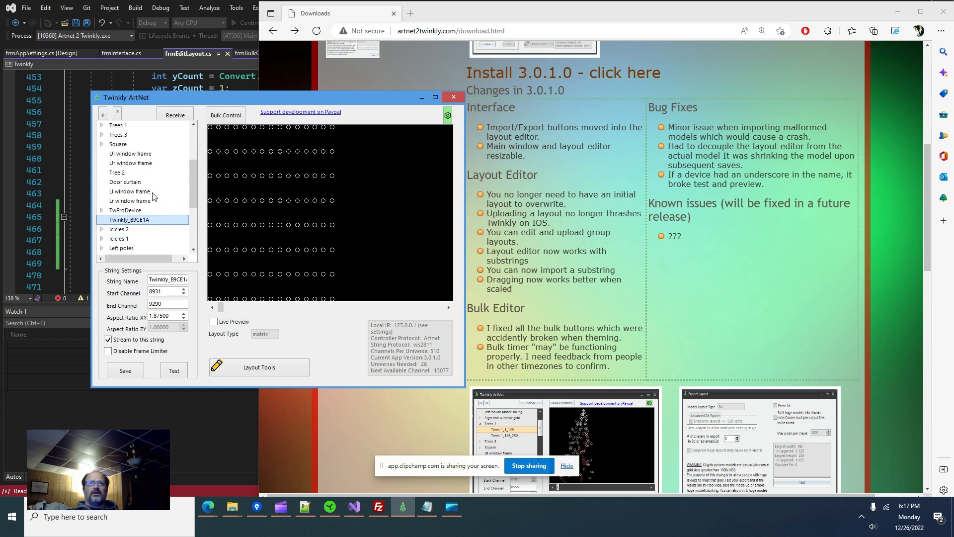
scroll(117, 214, up, 2)
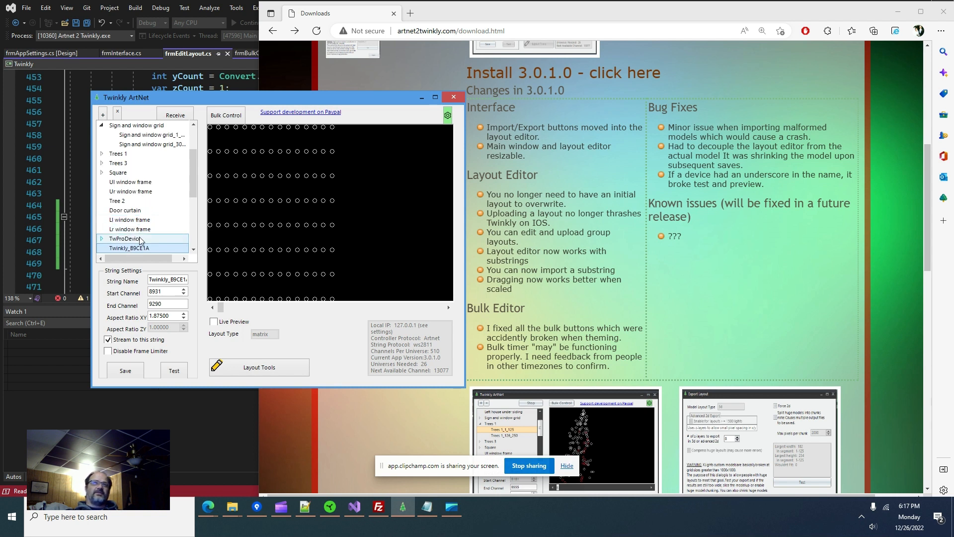
scroll(142, 153, up, 1)
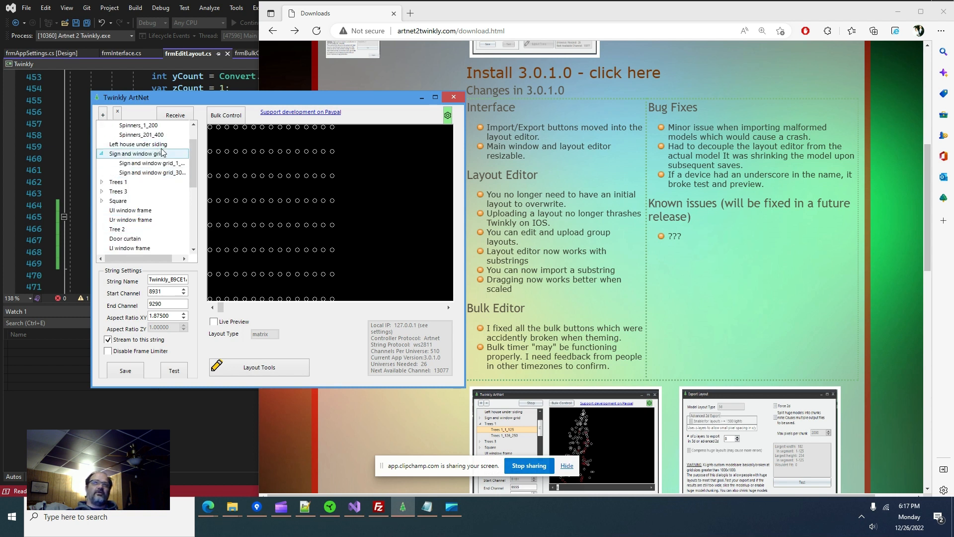
scroll(148, 152, up, 1)
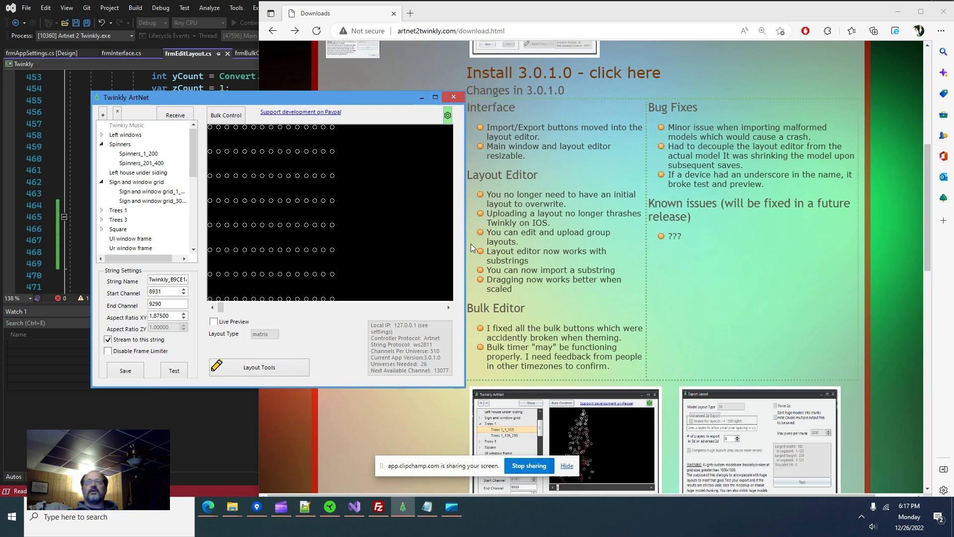
scroll(540, 303, down, 4)
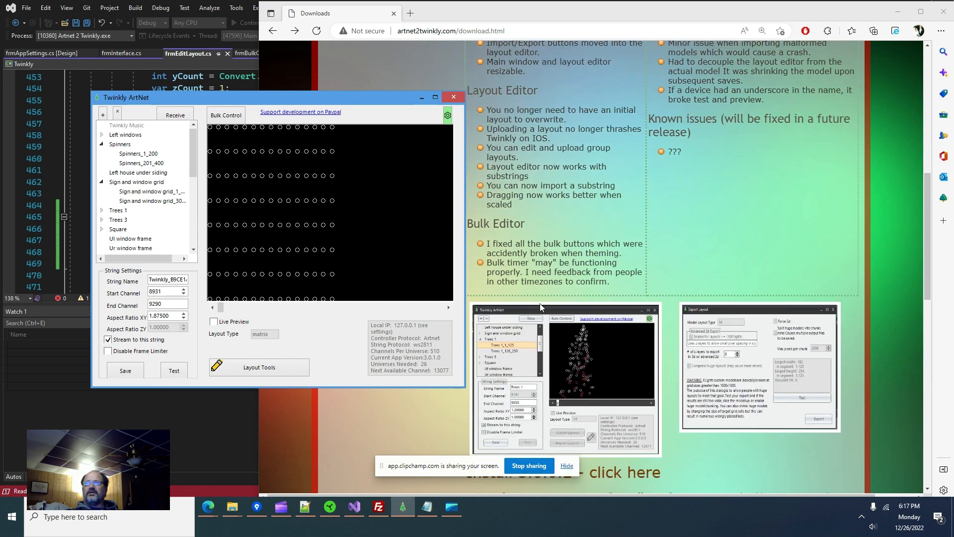